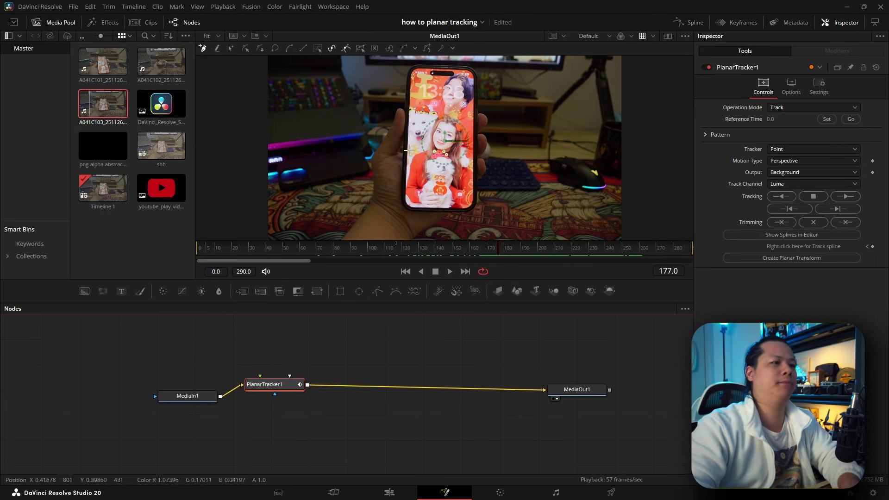
- Draw a closed planar tracking pattern along the edge of the phone's screen at frame 177
scroll(402, 159, up, 3)
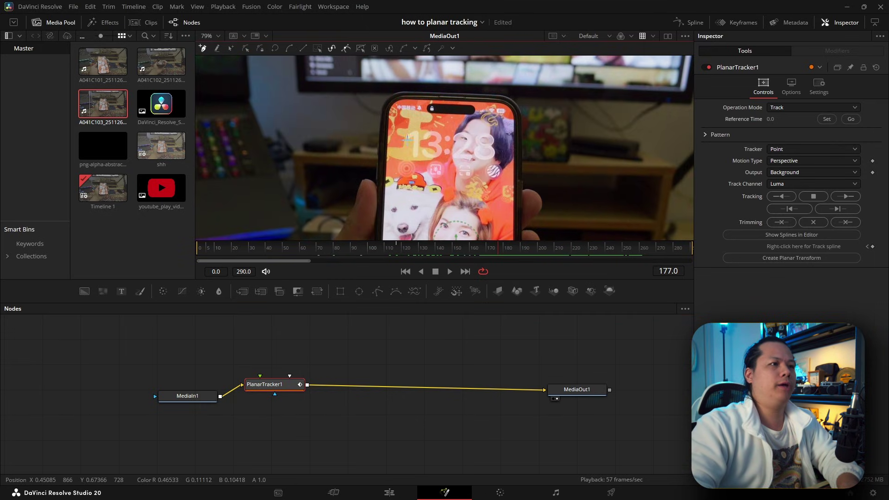
scroll(399, 119, up, 3)
click(393, 132)
click(460, 134)
click(497, 136)
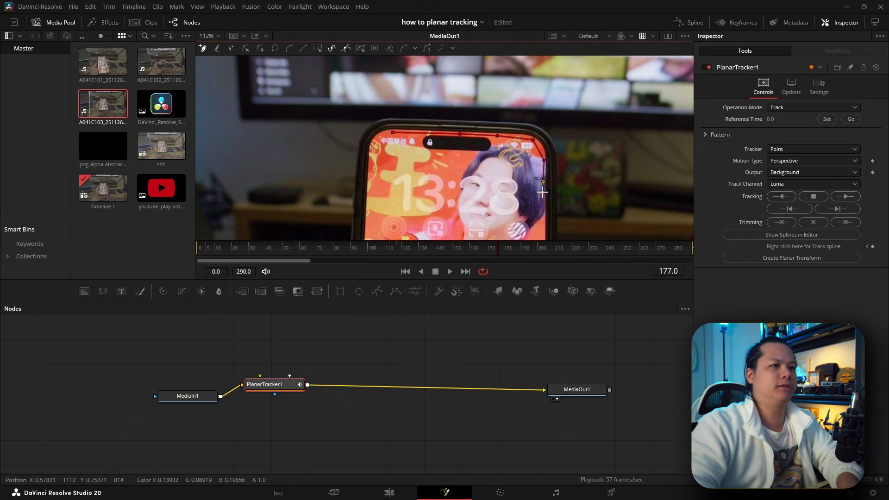
scroll(543, 192, down, 4)
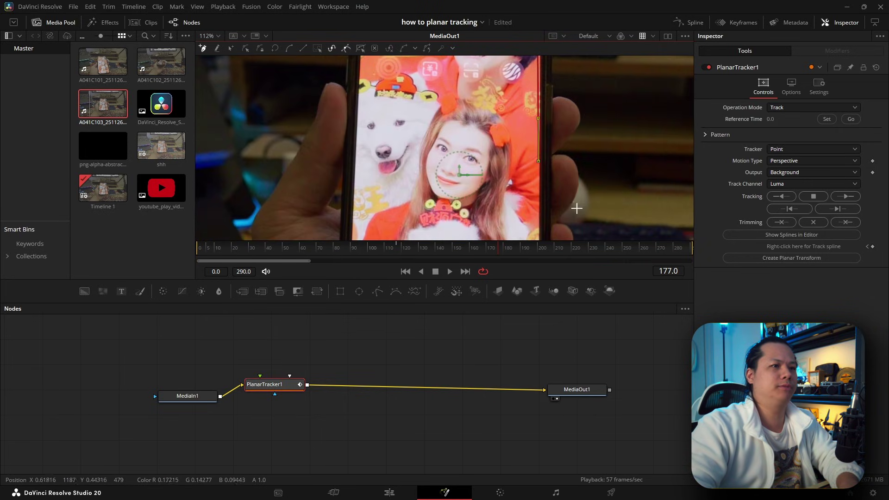
scroll(541, 147, down, 4)
scroll(582, 216, down, 4)
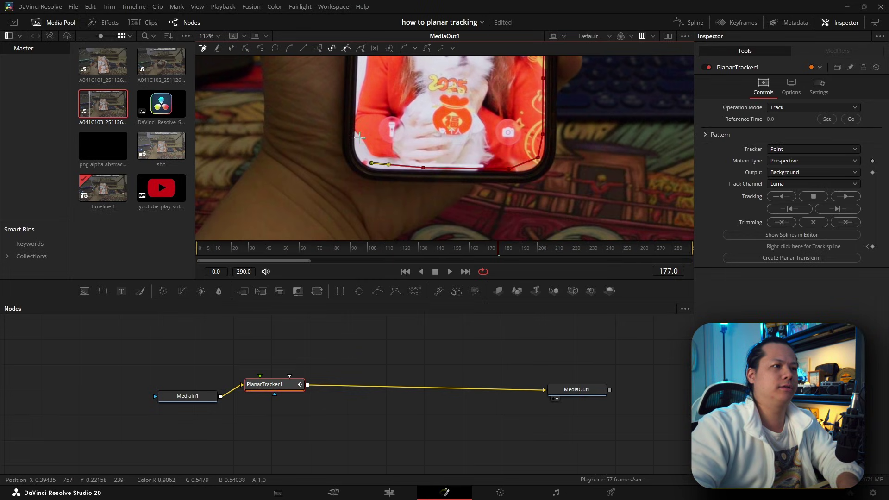
scroll(366, 93, up, 5)
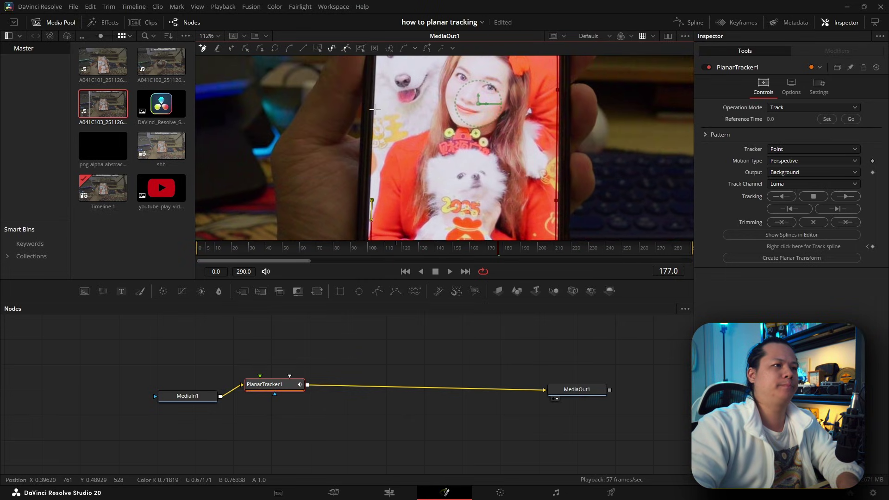
scroll(383, 102, up, 4)
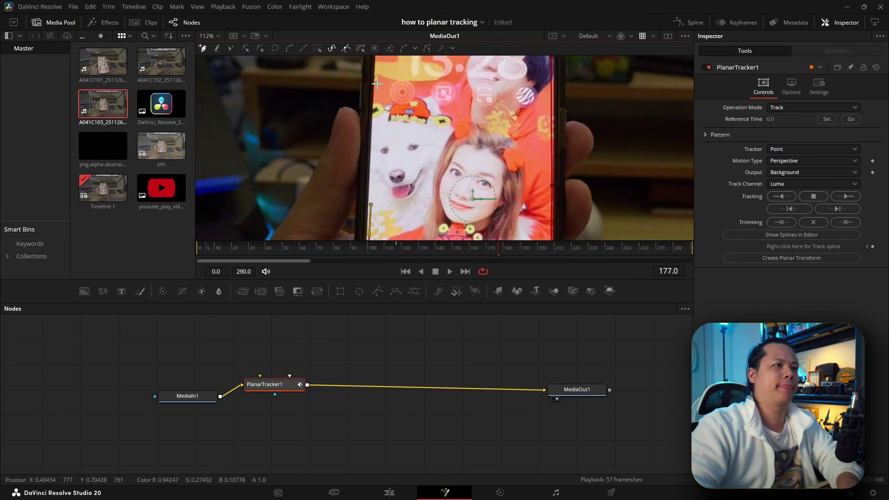
scroll(377, 83, up, 4)
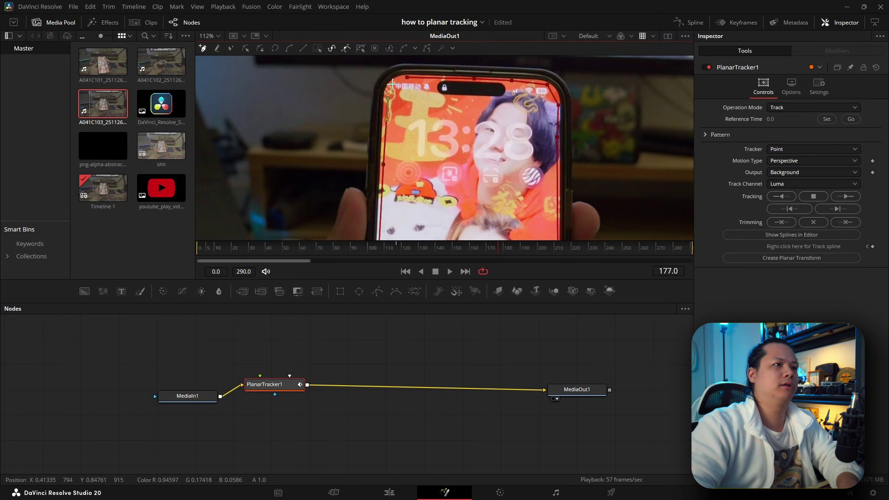
scroll(474, 135, down, 5)
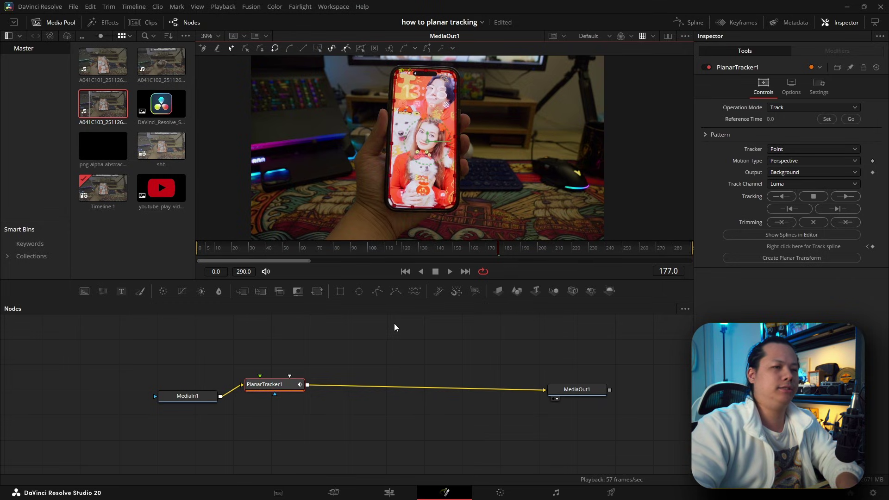
- Track the phone screen using the Hybrid Point/Area tracker with frame 177 set as the reference time
click(793, 148)
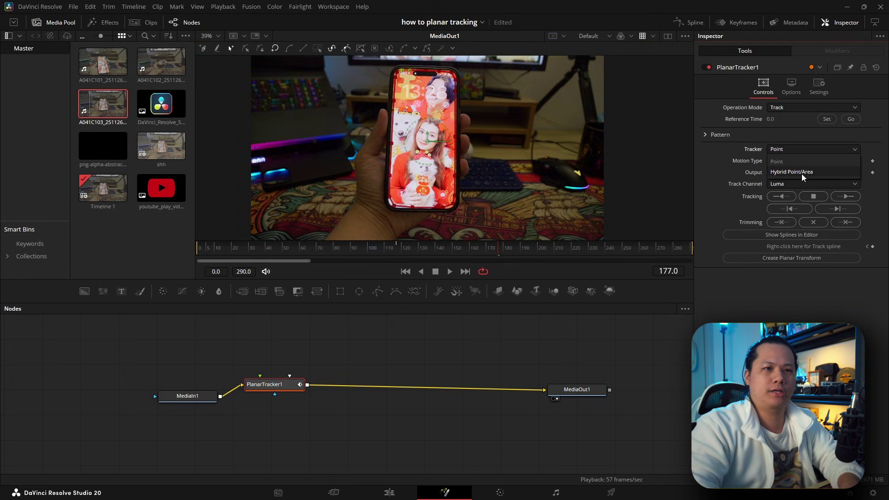
click(810, 171)
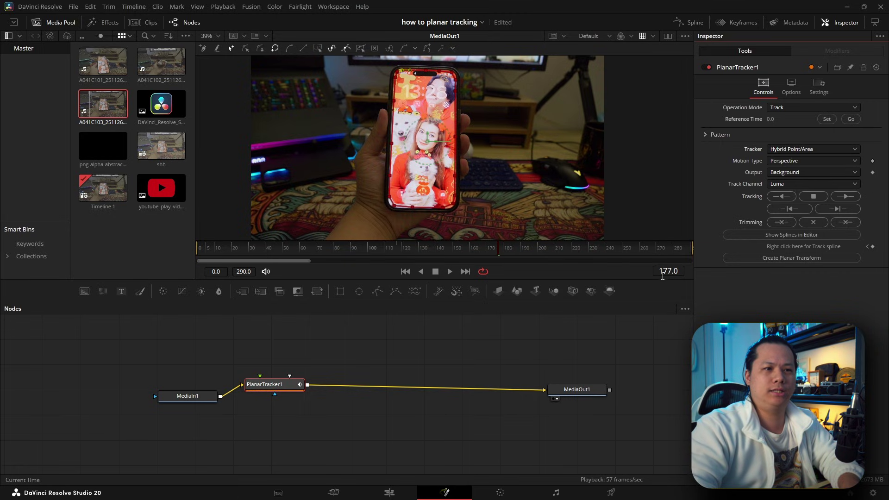
click(823, 119)
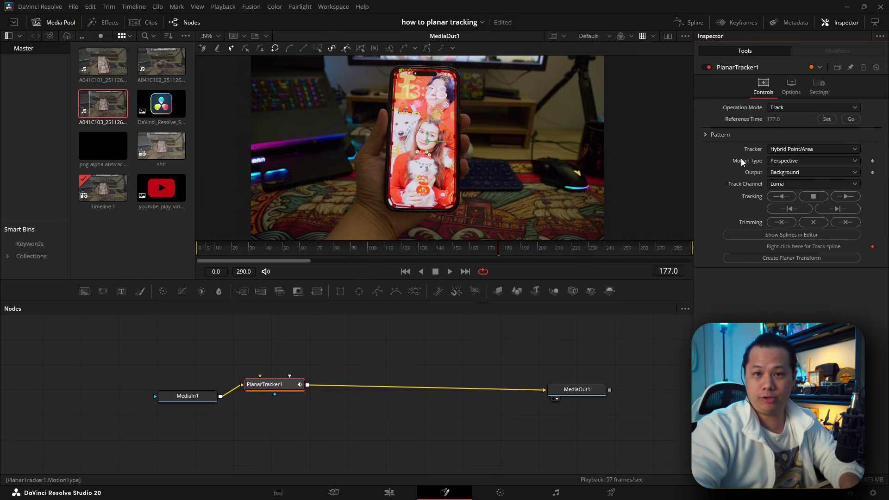
click(839, 196)
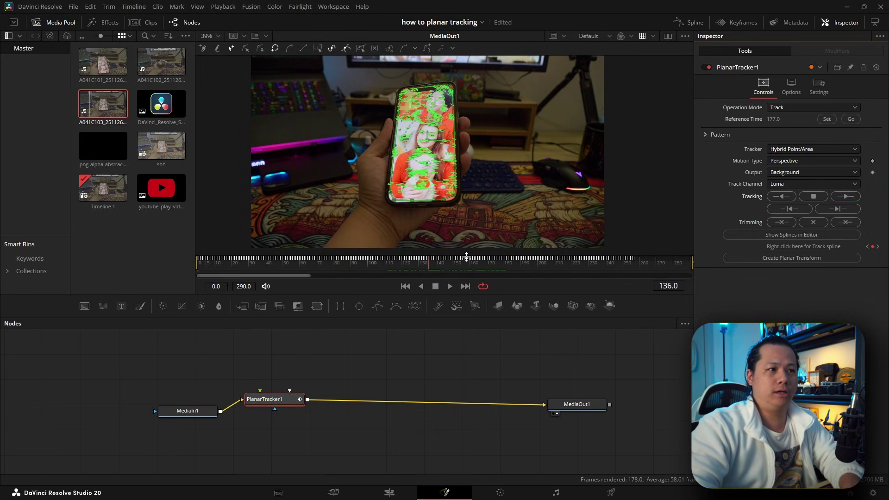
- Go to the last tracked frame, trim the clip's end to 00:00:04:17 in the timeline, and return to its Fusion composition
drag(466, 256, 634, 258)
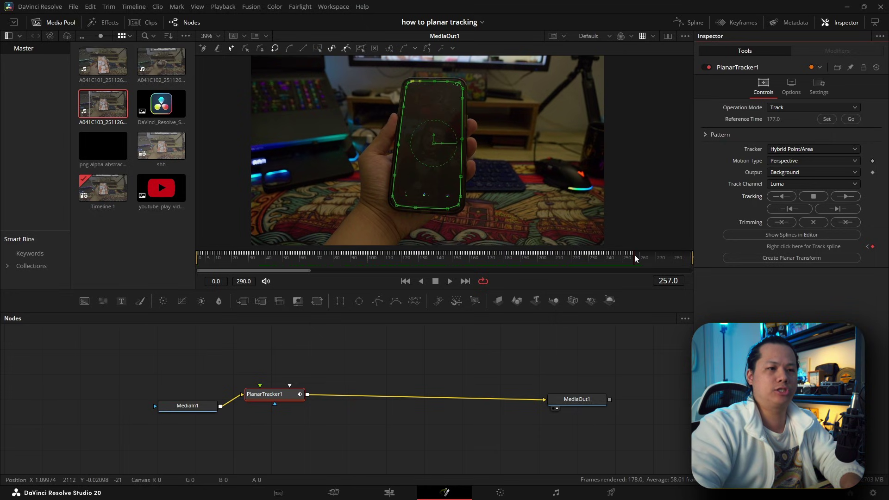
click(389, 492)
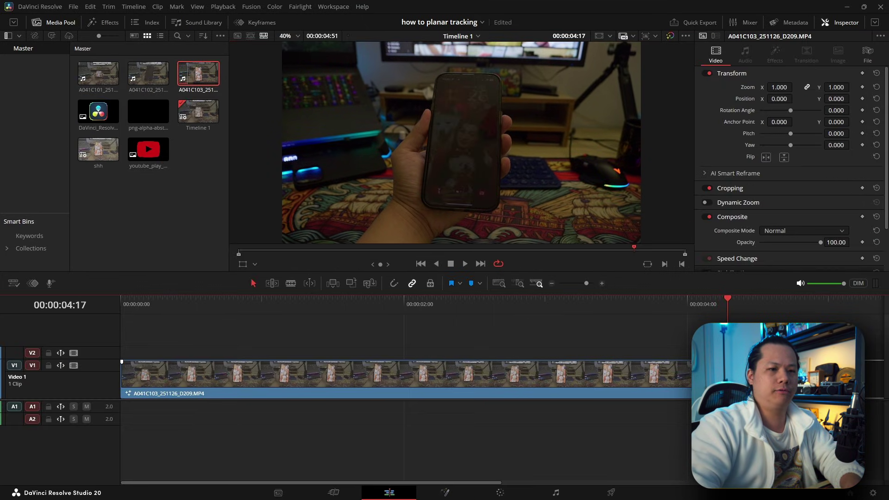
drag(728, 301, 696, 320)
click(512, 374)
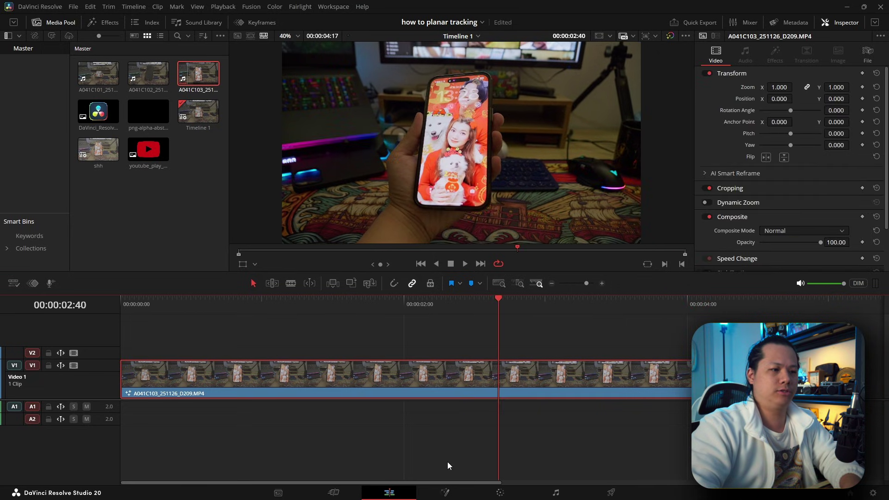
click(445, 492)
- Move the MediaIn1, PlanarTracker1 and MediaOut1 nodes lower in the node graph to make room above them
drag(263, 393, 256, 420)
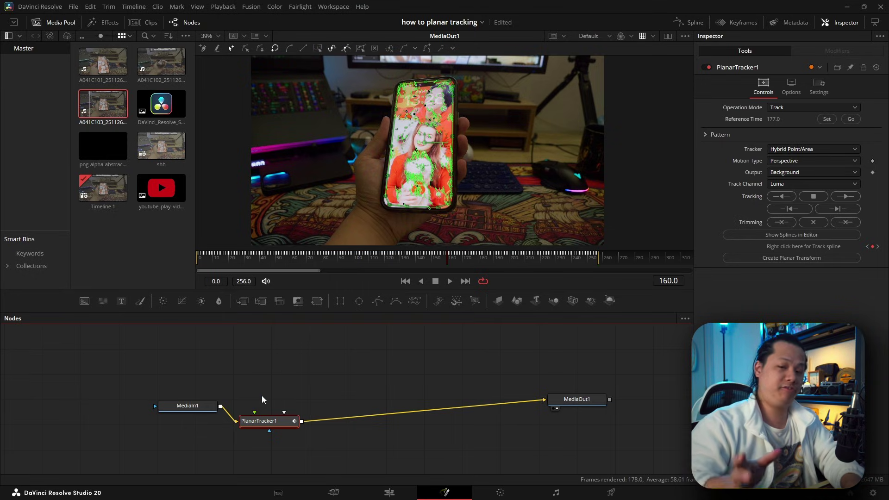
drag(262, 396, 255, 410)
drag(177, 423, 169, 430)
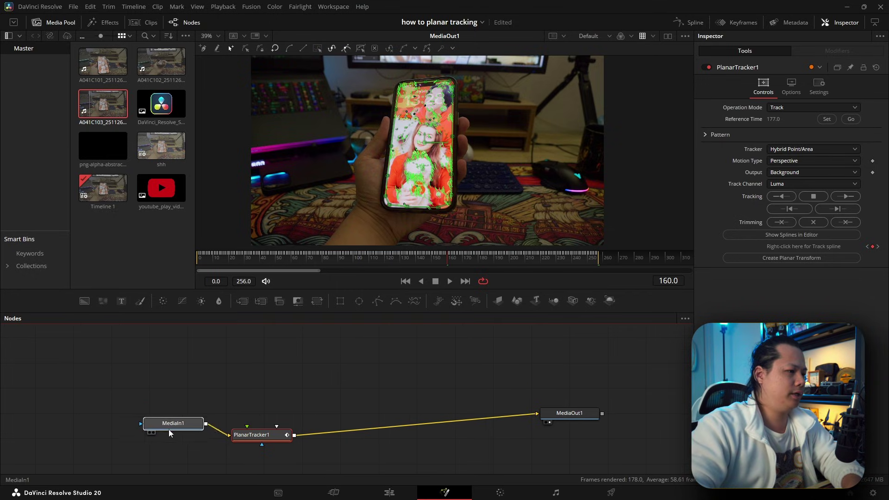
mouse_move(260, 442)
mouse_down()
mouse_move(250, 438)
mouse_move(249, 448)
mouse_up()
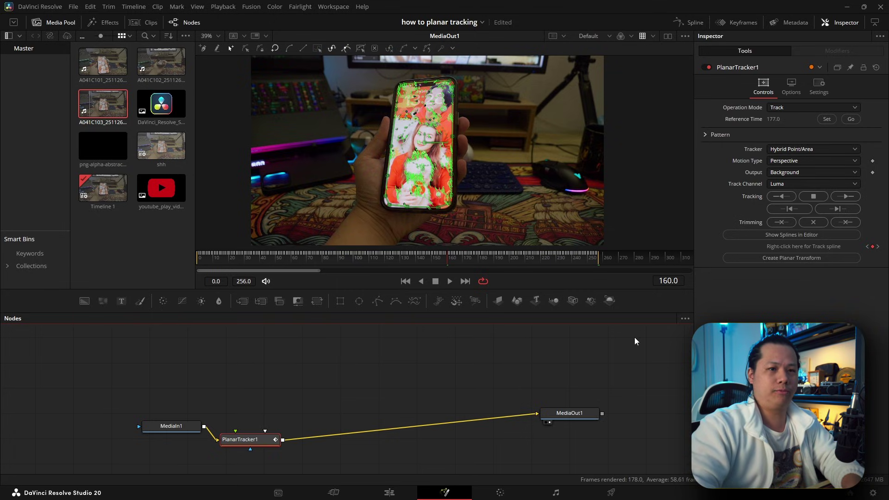
- Create a planar transform from the tracker and merge it over PlanarTracker1's output, placing it just above the merge node
click(817, 259)
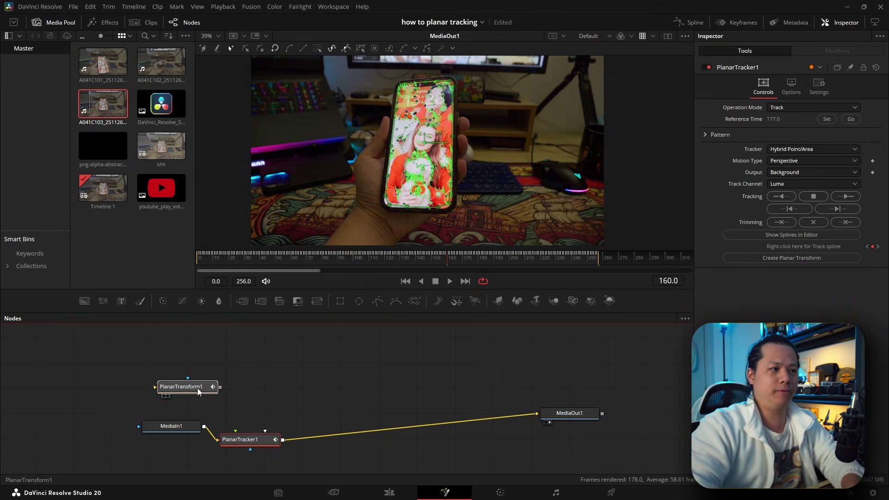
drag(189, 389, 282, 389)
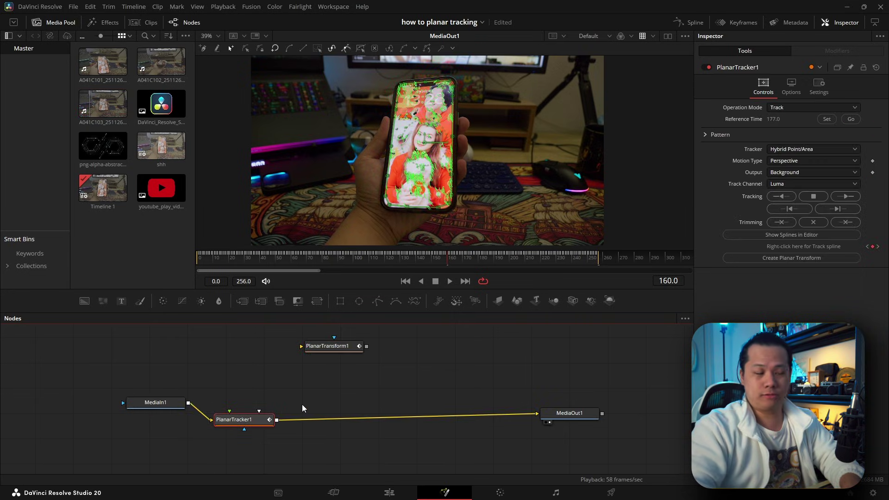
drag(363, 347, 353, 349)
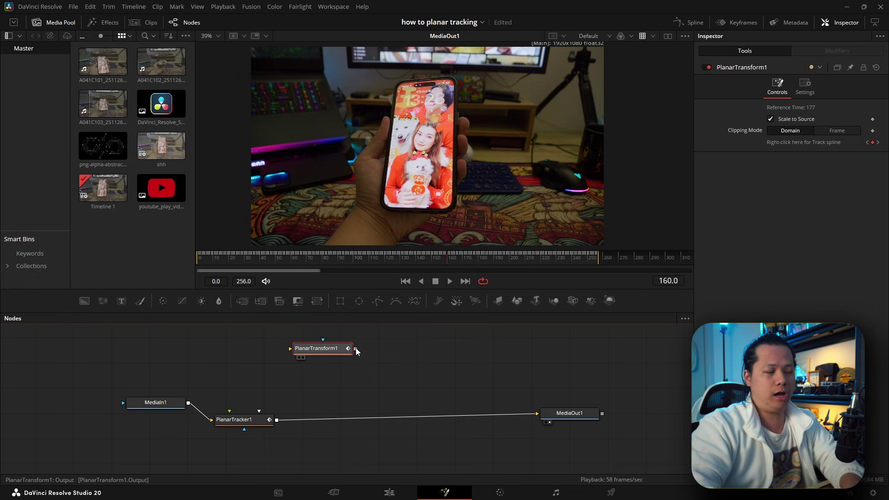
drag(356, 348, 369, 351)
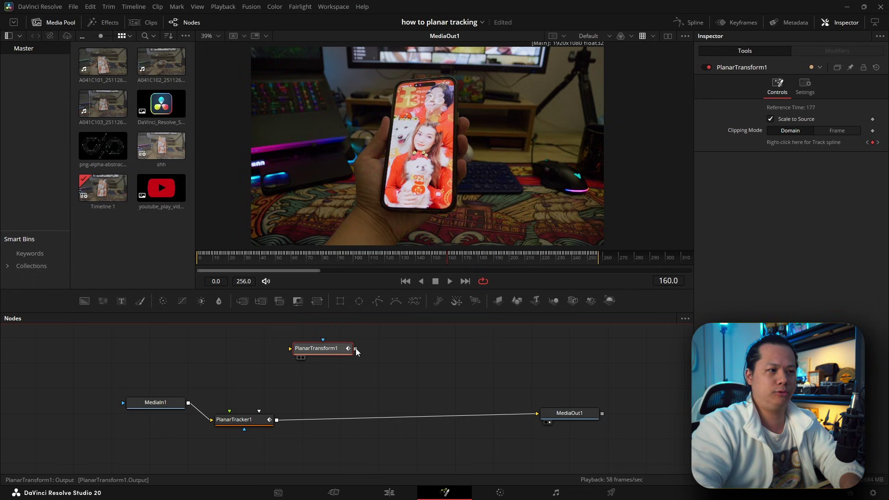
drag(356, 350, 279, 423)
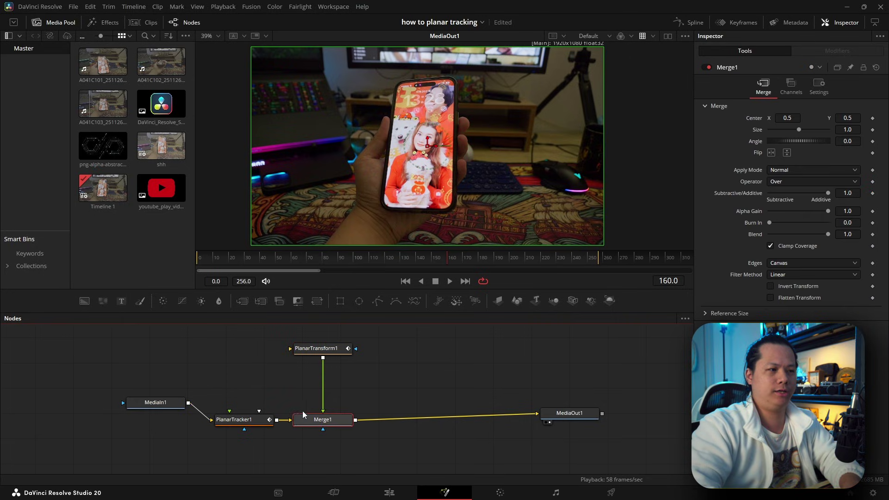
drag(327, 356, 327, 401)
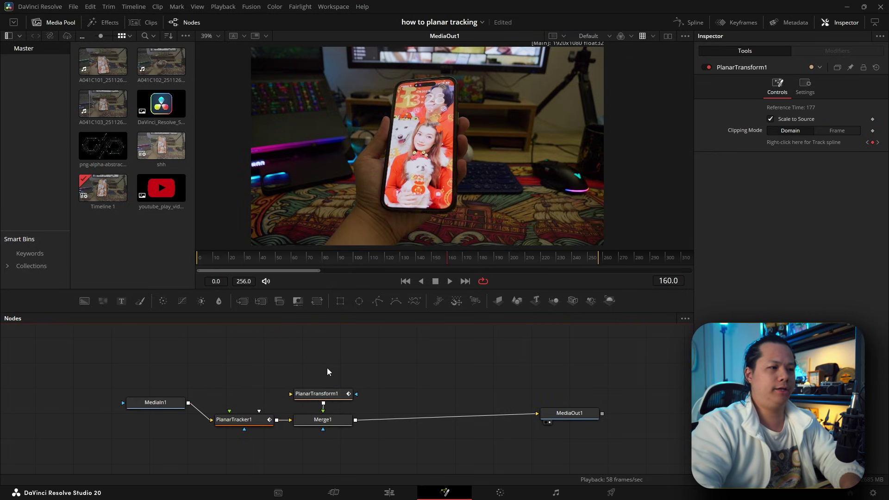
- Add a Text node above PlanarTransform1 and connect its output to the planar transform's input
click(122, 301)
drag(350, 357, 291, 394)
drag(311, 359, 331, 365)
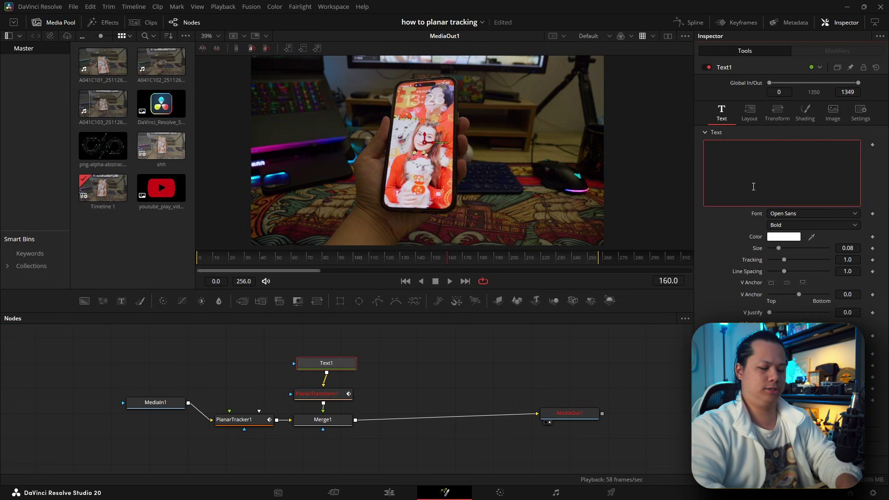
- Enter "PLANAR TRACKING" as the text, with each word on its own line
click(753, 187)
text(PLANAR)
key(Return)
text(TRACKER)
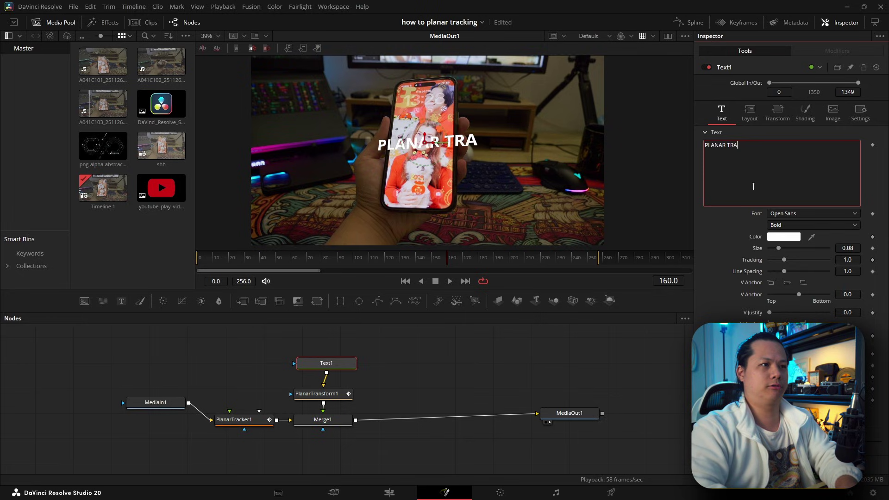
key(BackSpace)
key(BackSpace)
text(ING)
- Insert a Transform node between Text1 and PlanarTransform1 and shift its center so the text sits beside the phone's upper left edge
drag(334, 370, 327, 344)
drag(319, 303, 330, 365)
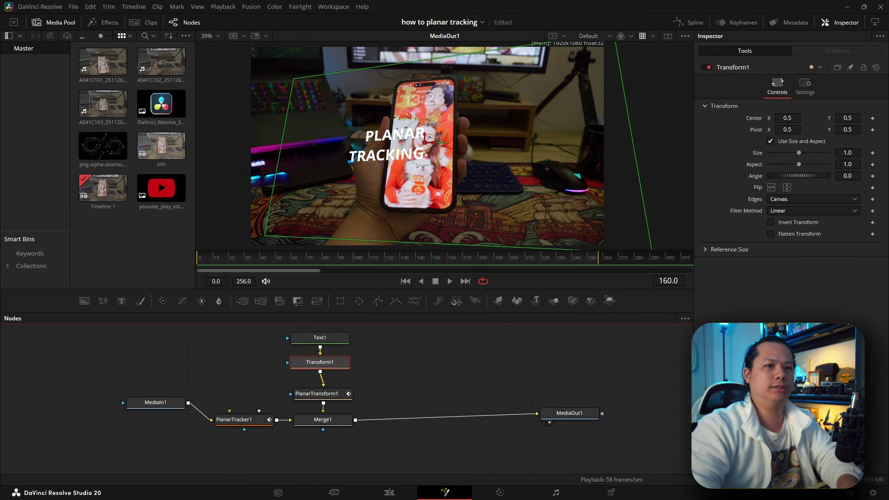
click(784, 119)
drag(785, 119, 781, 119)
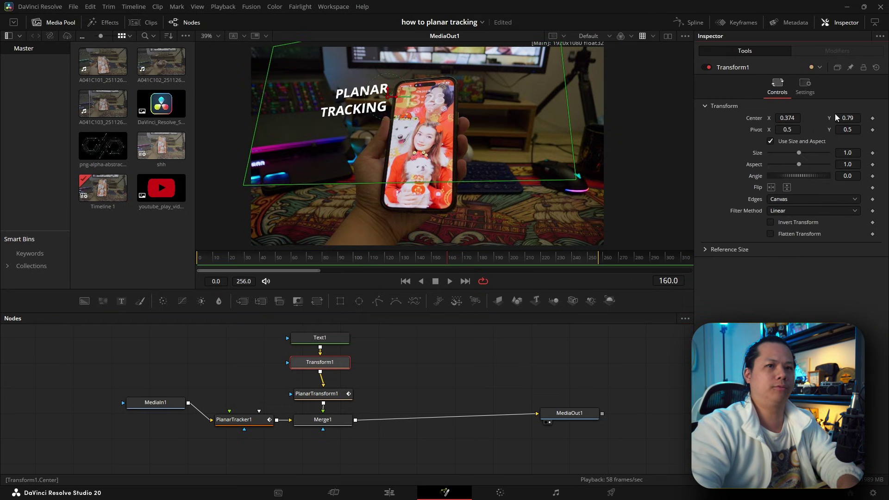
drag(837, 119, 832, 118)
drag(787, 118, 782, 118)
- Move the lower nodes down and insert a DVE node between Transform1 and PlanarTransform1
drag(365, 336, 333, 363)
drag(143, 389, 564, 433)
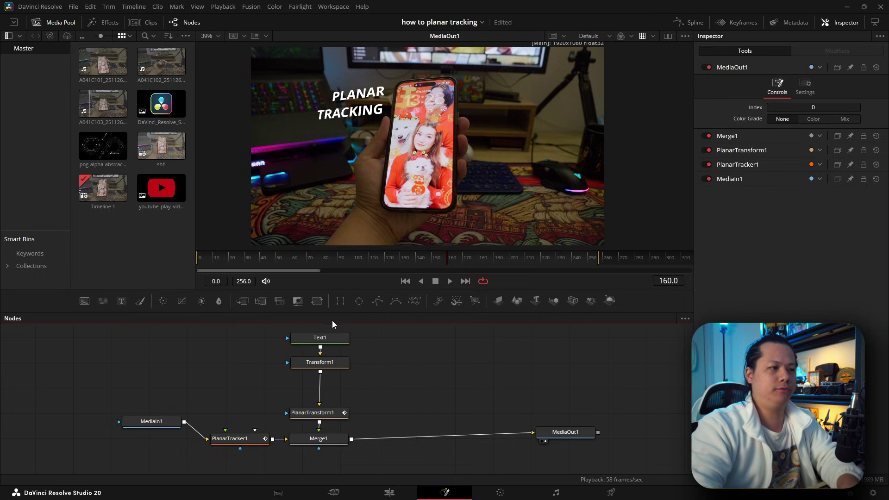
key(shift+space)
text(dve)
key(Return)
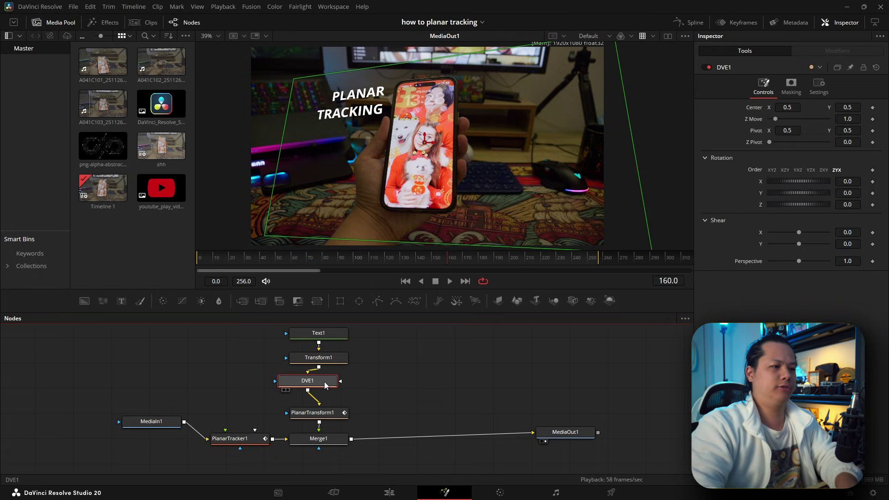
drag(332, 385, 335, 383)
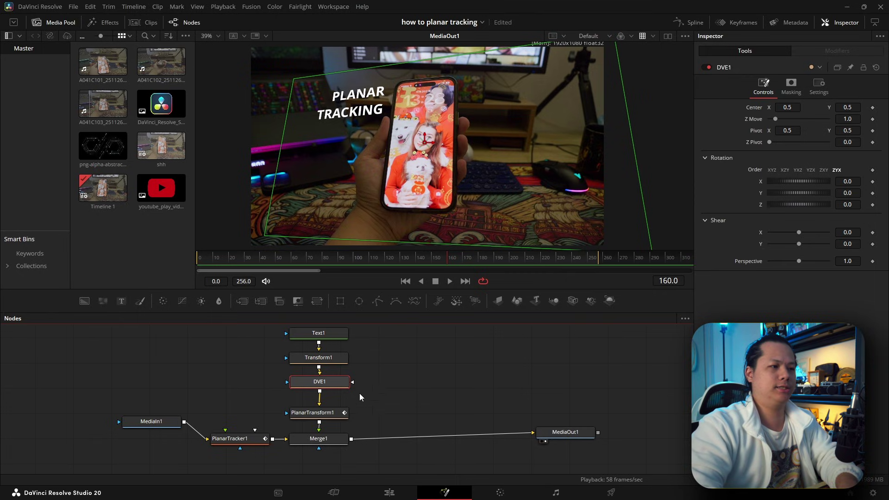
- Apply slight negative X and Y rotation in the DVE node to align the text with the phone's plane
mouse_move(847, 181)
mouse_down()
mouse_move(872, 181)
mouse_move(833, 181)
mouse_up()
drag(850, 193, 847, 193)
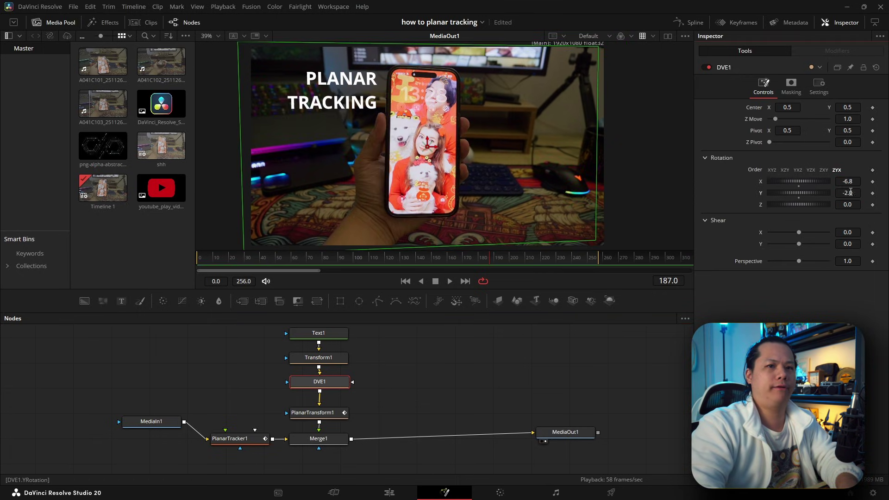
drag(850, 192, 849, 193)
drag(849, 182, 848, 193)
- Insert a Soft Glow node between DVE1 and PlanarTransform1 and adjust the glow on the text
drag(319, 443, 322, 454)
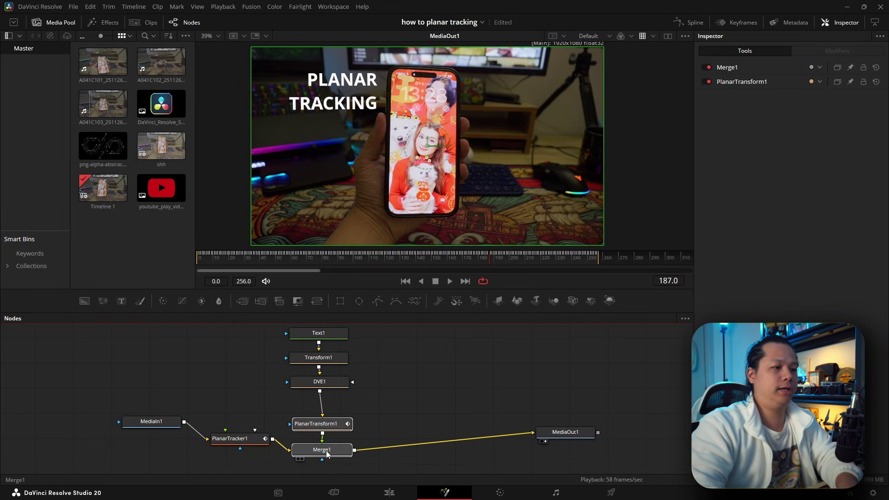
click(406, 405)
key(shift+space)
text(Soft Glow)
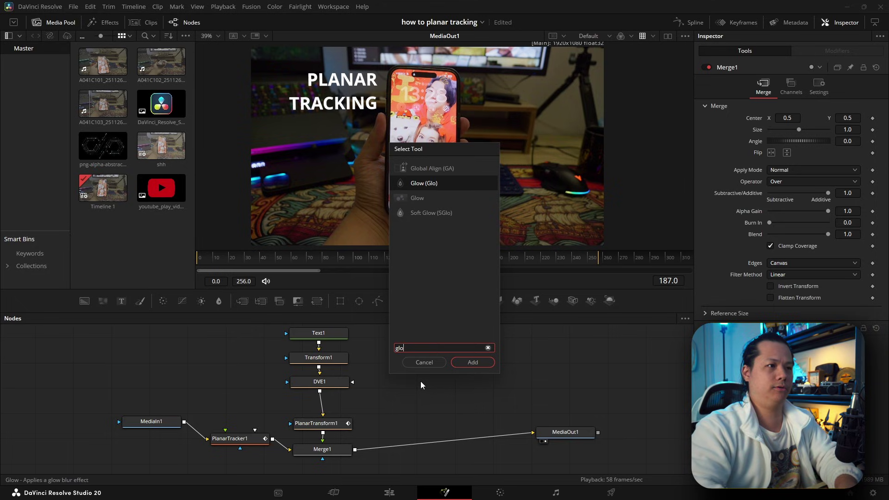
key(Return)
drag(414, 384, 323, 407)
drag(793, 142, 771, 142)
- Set the font of the "PLANAR TRACKING" text in Text1 to Impact and adjust its size
click(832, 213)
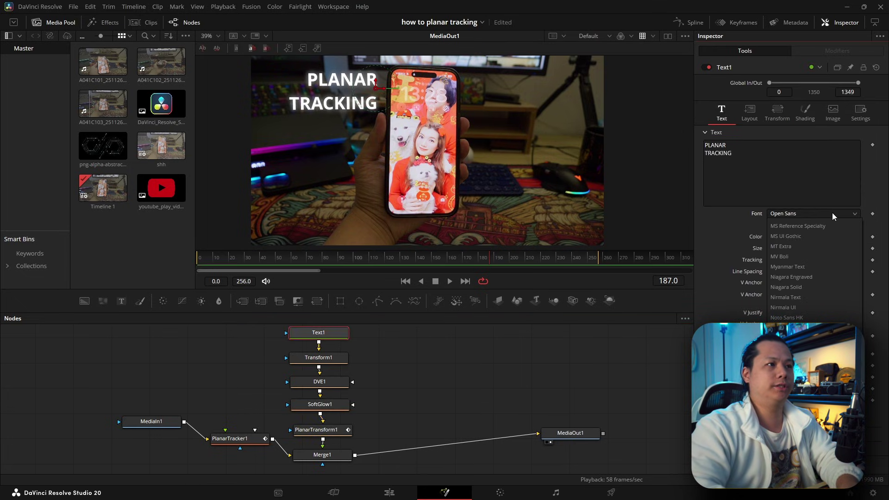
text(in)
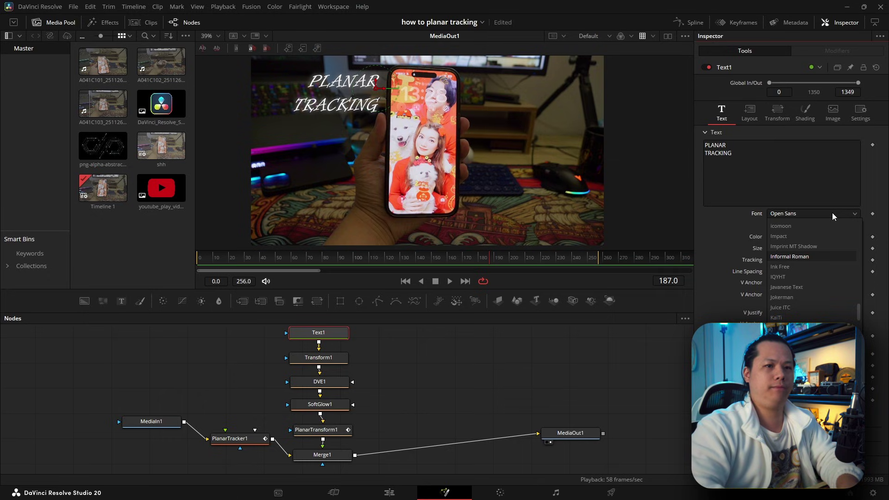
click(810, 236)
drag(845, 248, 840, 271)
- Set the Transform1 center to X 0.36 and Y 0.572 so the text sits beside the phone
click(319, 357)
mouse_move(848, 117)
mouse_down()
mouse_move(815, 118)
mouse_move(841, 117)
mouse_up()
drag(787, 117, 786, 120)
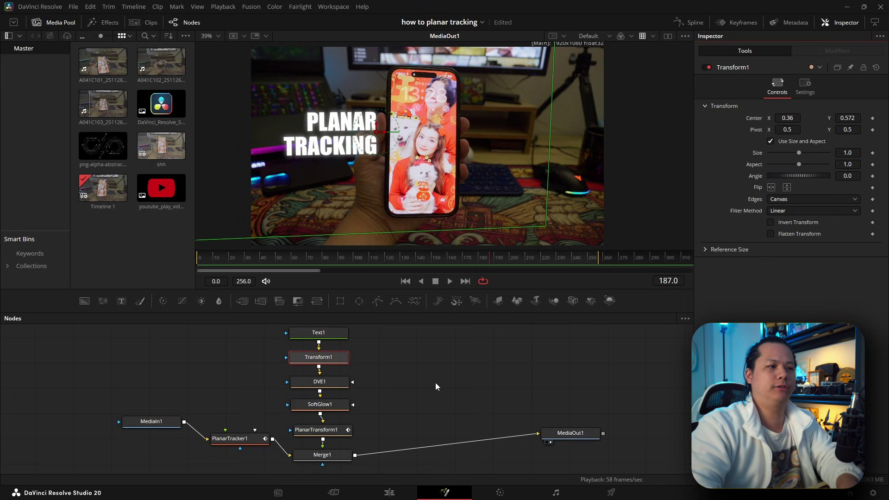
- Play back the shot from an earlier frame to check how the glowing text follows the phone
drag(335, 262, 287, 259)
key(space)
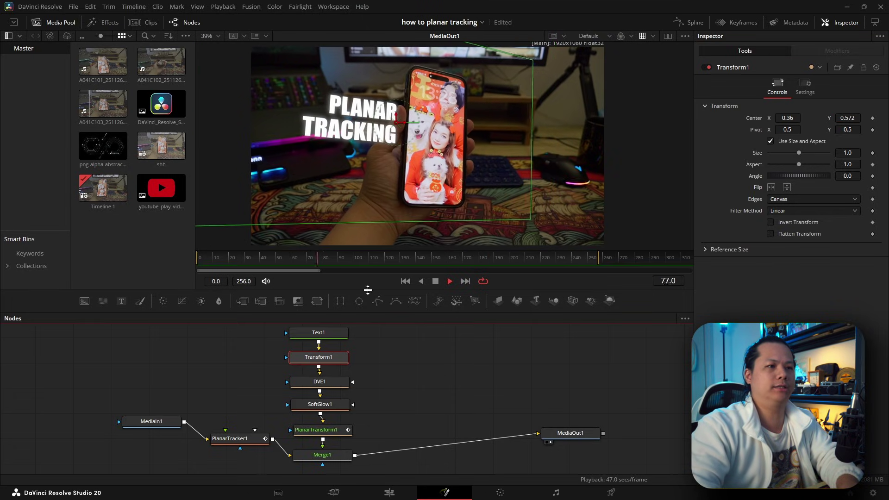
click(439, 364)
key(space)
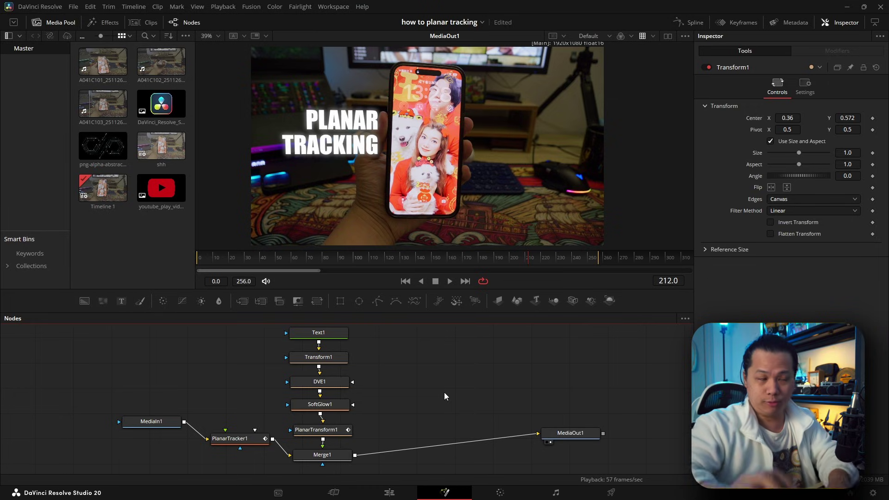
- Duplicate the Transform1, DVE1, SoftGlow1 and PlanarTransform1 chain and merge the copy into the main line after Merge1
scroll(429, 387, up, 1)
scroll(426, 386, down, 1)
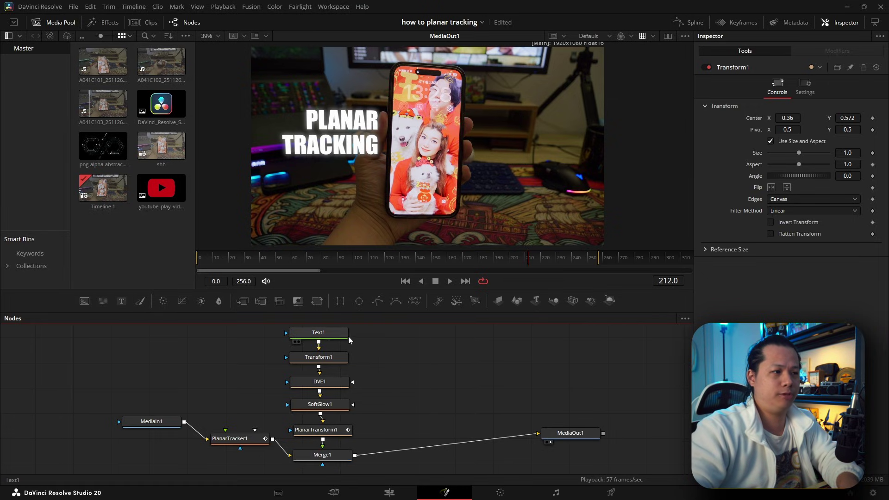
drag(349, 384, 289, 444)
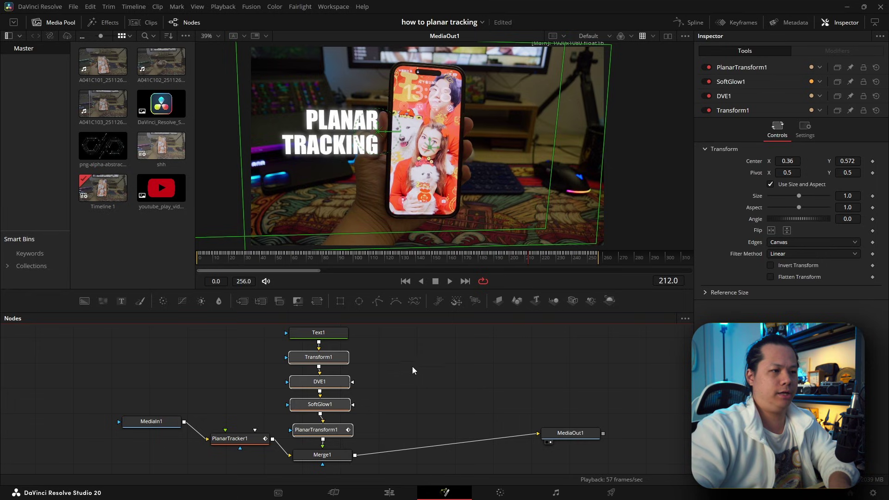
click(470, 421)
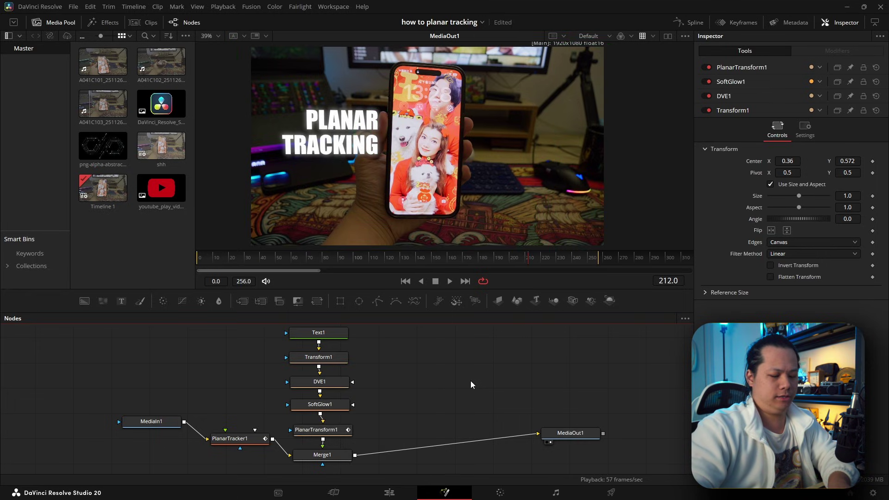
key(ctrl+v)
drag(403, 435, 403, 448)
- Feed the DaVinci Resolve logo into Transform1_1, then shrink it and place it beside the phone's upper right edge
drag(162, 104, 393, 369)
click(409, 368)
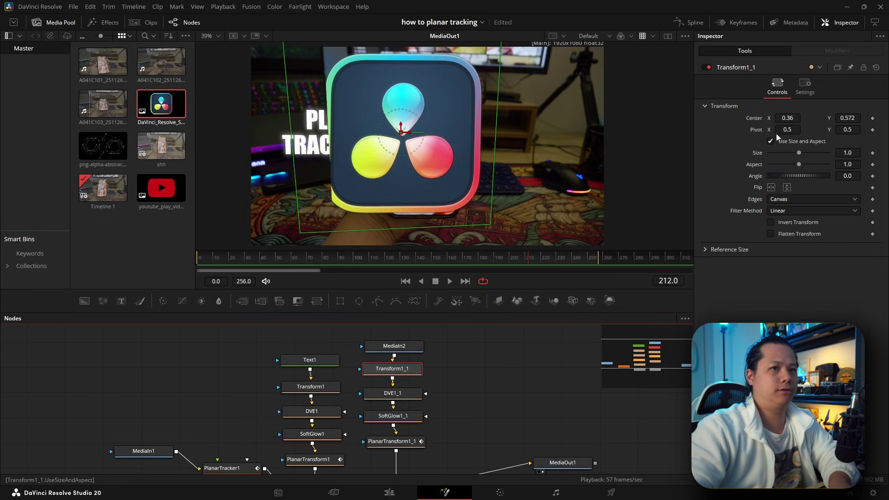
drag(797, 118, 811, 118)
drag(799, 152, 775, 153)
drag(789, 117, 843, 119)
- Make room before MediaOut1 and merge another copy of the transform, DVE, glow and planar transform chain after Merge2
drag(523, 432, 564, 449)
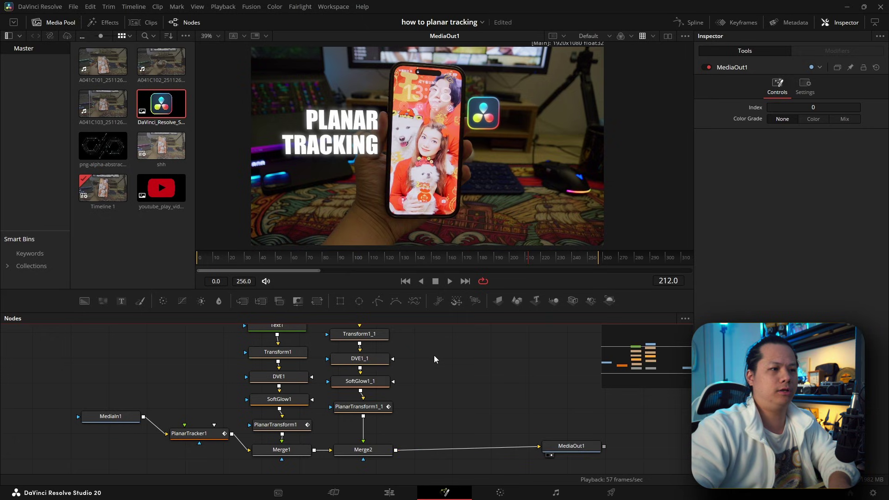
key(ctrl+v)
drag(471, 404, 395, 452)
drag(395, 452, 395, 452)
- Feed youtube_play_video_icon.png into Transform1_2 and try shifting its center X to the right of the phone
click(160, 189)
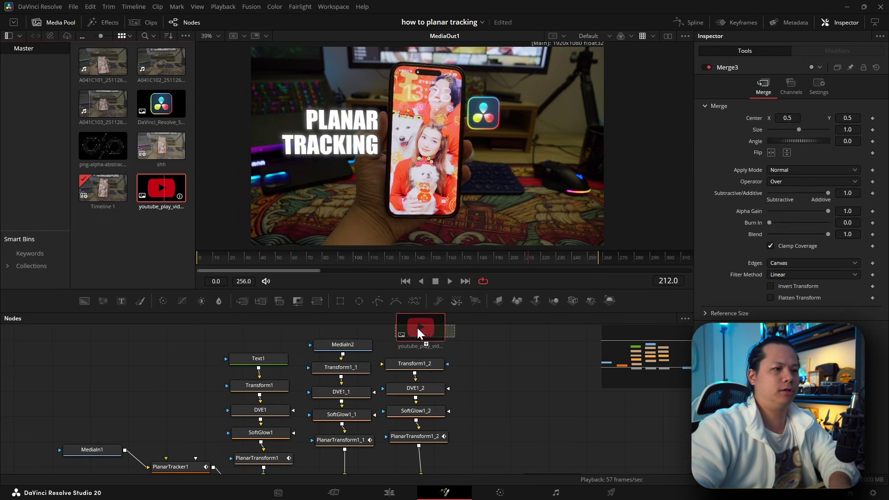
drag(418, 328, 418, 329)
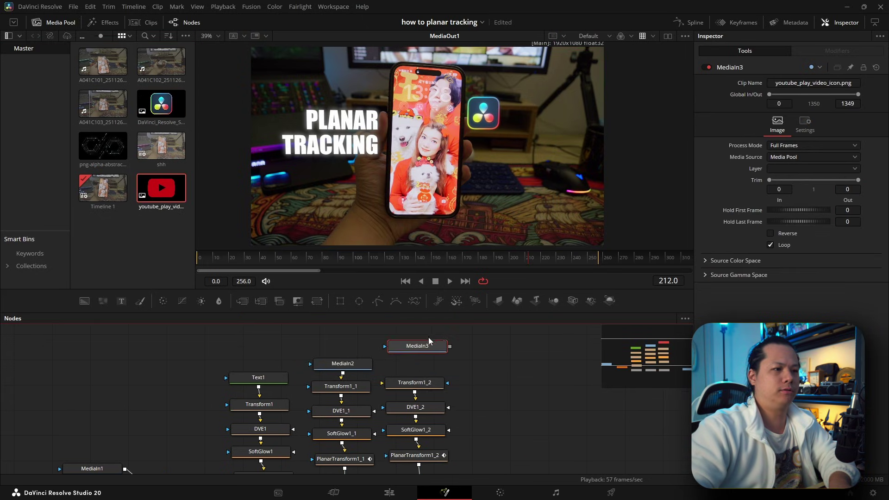
click(415, 383)
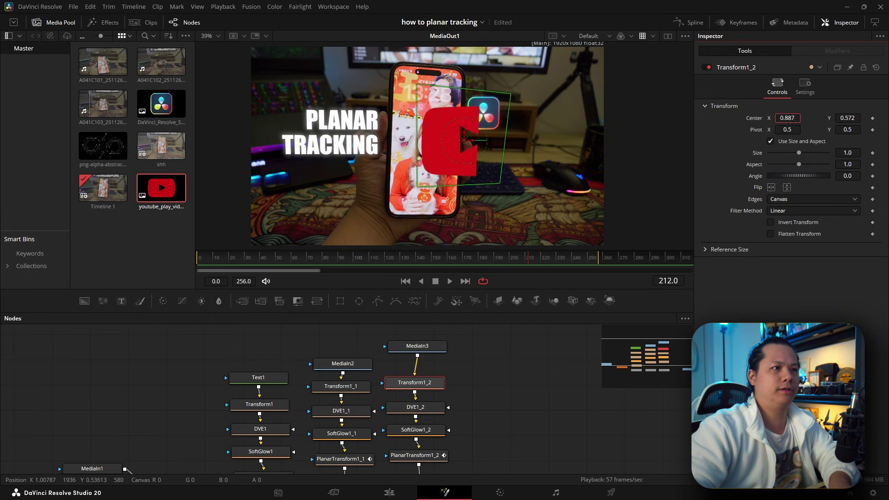
drag(793, 118, 811, 118)
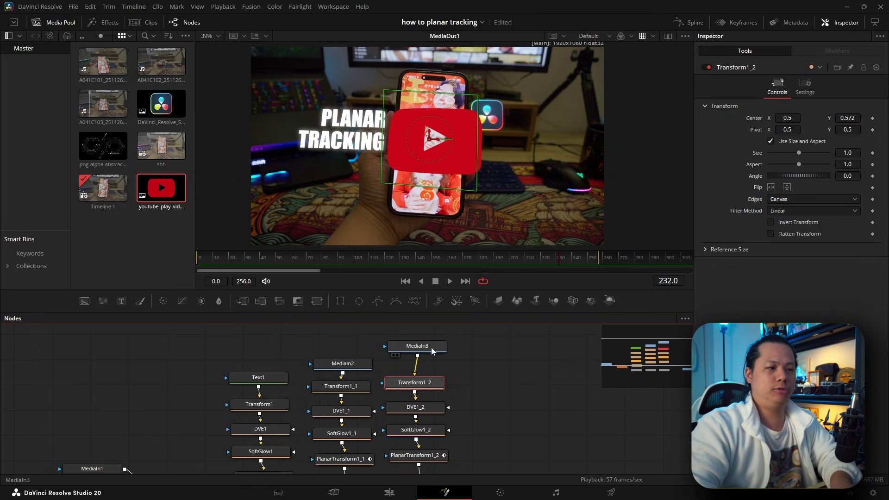
- Disconnect MediaIn3 from Transform1_2, add a Background node beside it and merge the YouTube icon over the background
click(416, 369)
drag(433, 347, 430, 342)
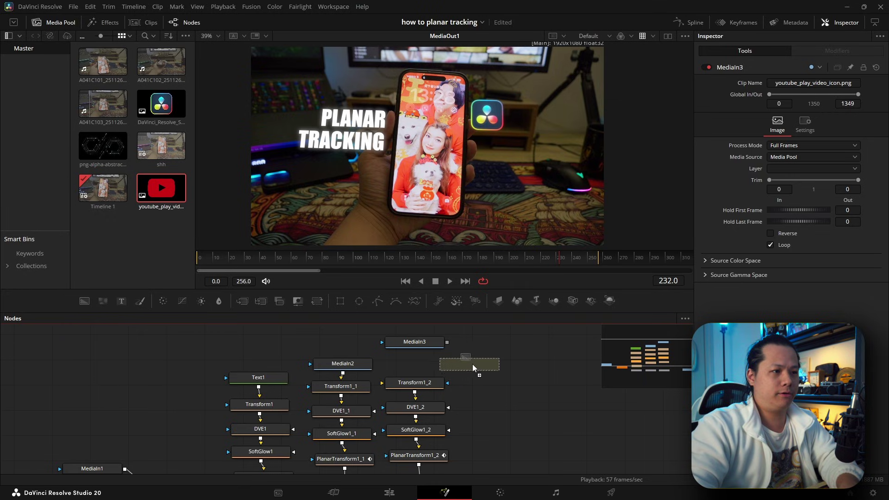
click(472, 367)
drag(444, 343, 504, 360)
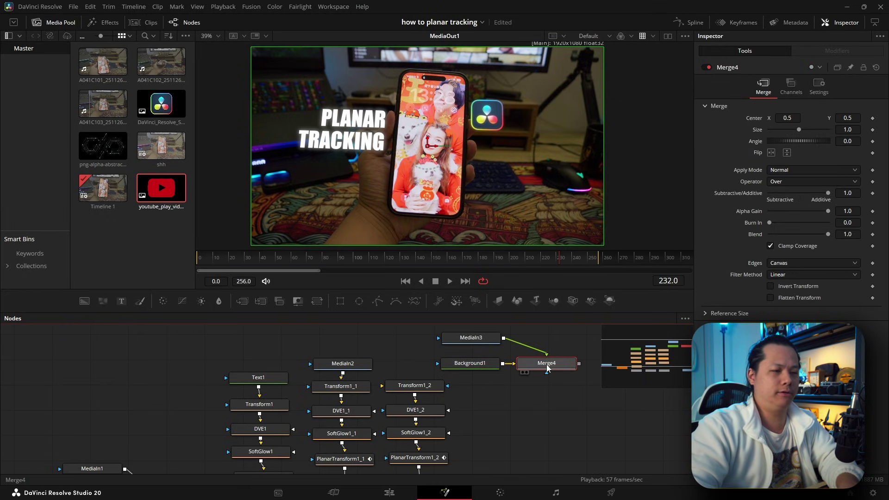
- Compare the canvas of the Merge4 output with the original MediaIn3 icon in the viewer
key(1)
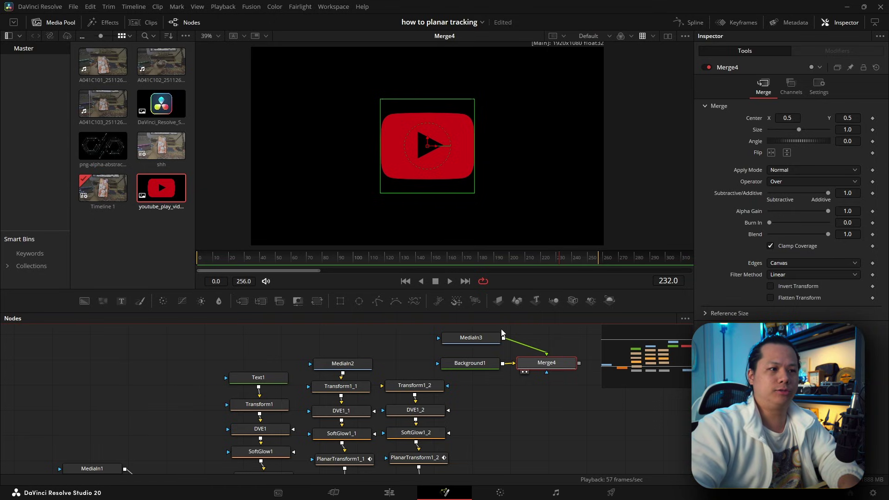
click(482, 338)
key(1)
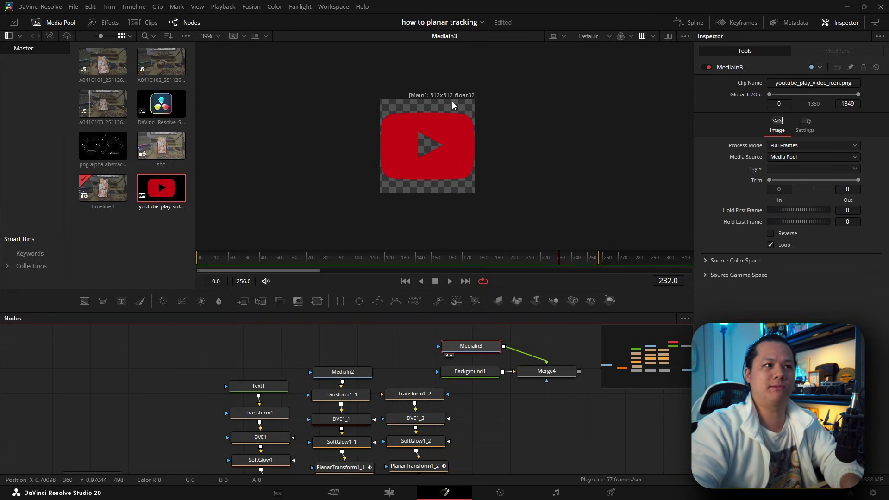
click(532, 370)
key(1)
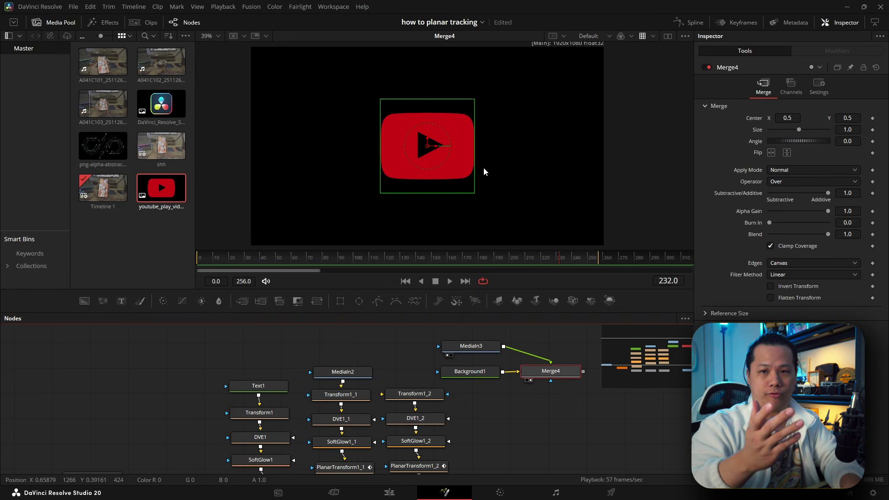
- Make Background1 fully transparent and connect Merge4 to Transform1_2 in place of the bare icon
click(469, 371)
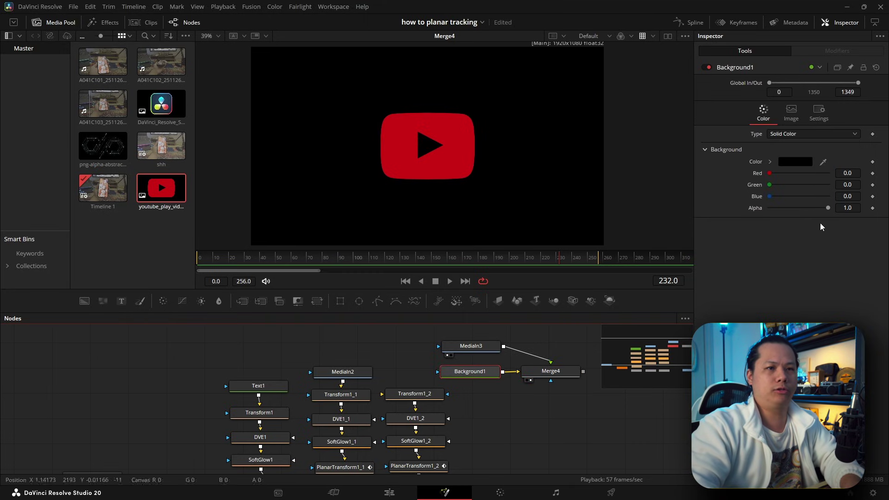
drag(829, 207, 659, 269)
drag(469, 334, 406, 396)
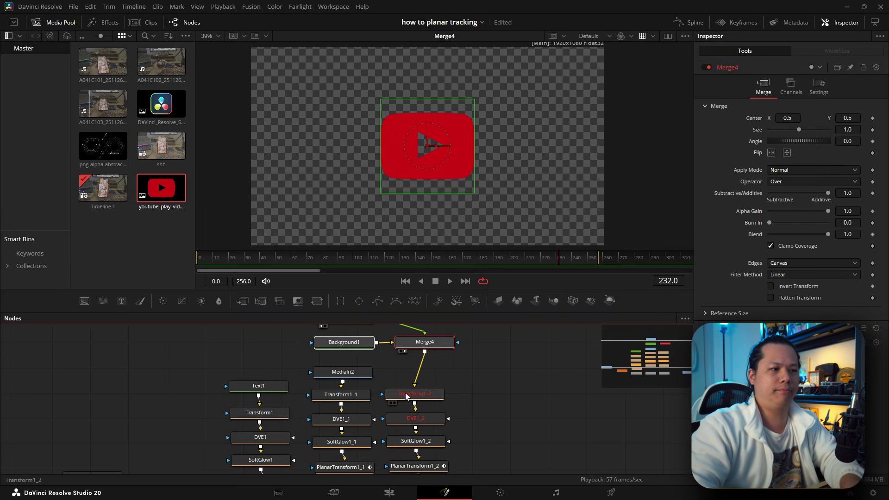
- Display MediaOut1, then shrink the YouTube icon with Transform1_2 and center it at X 0.68, Y 0.426 below the Resolve logo
scroll(523, 410, down, 5)
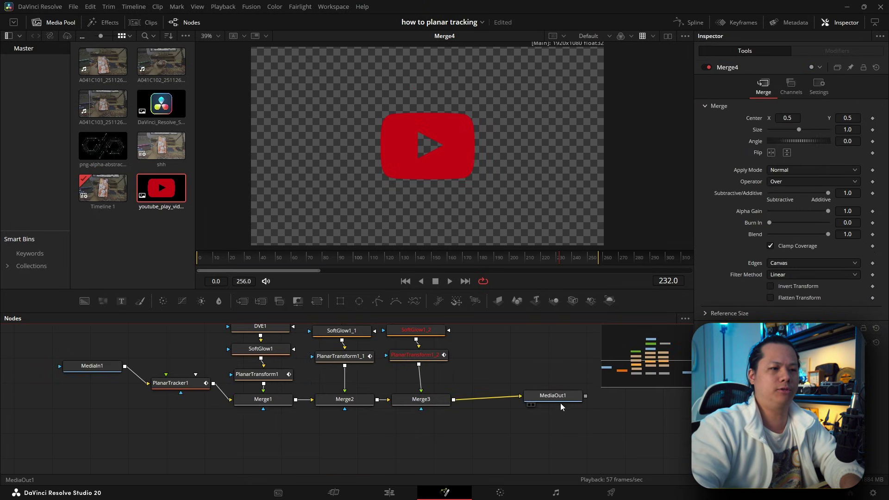
click(554, 395)
scroll(506, 345, up, 2)
scroll(487, 355, up, 2)
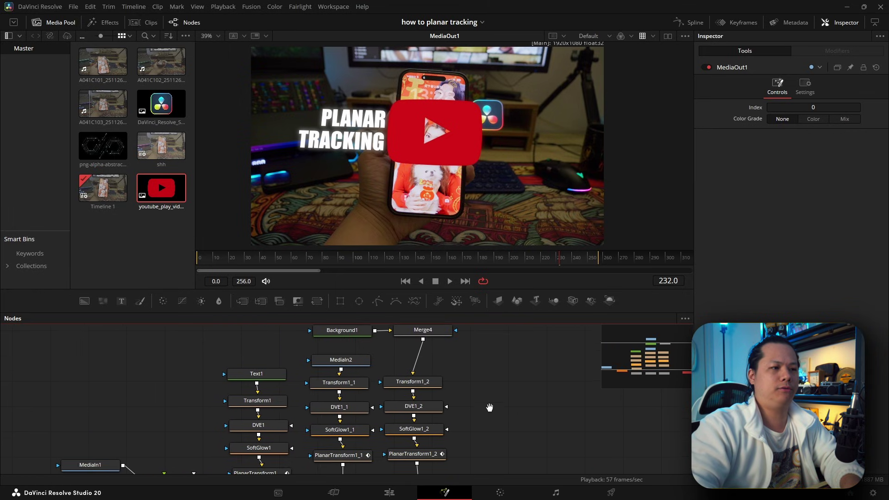
scroll(472, 344, up, 1)
click(418, 404)
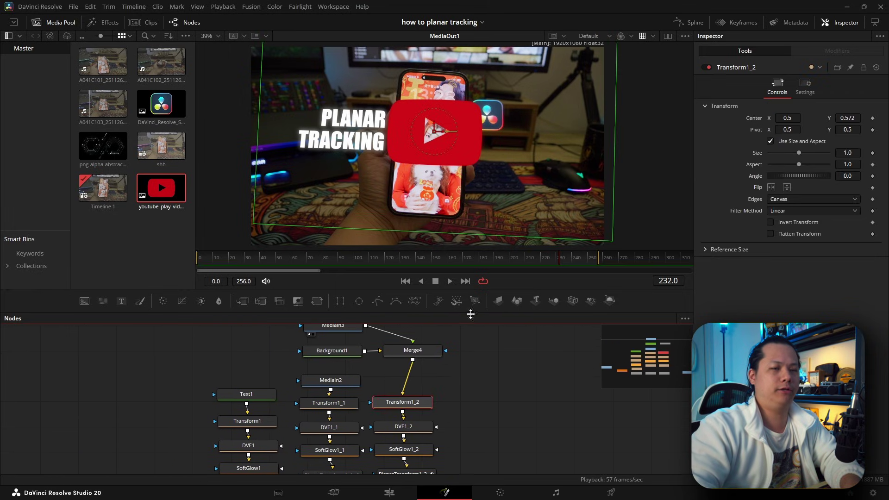
mouse_move(790, 119)
mouse_down()
mouse_move(886, 118)
mouse_move(780, 117)
mouse_up()
drag(850, 130, 841, 153)
drag(840, 153, 838, 152)
drag(788, 118, 783, 118)
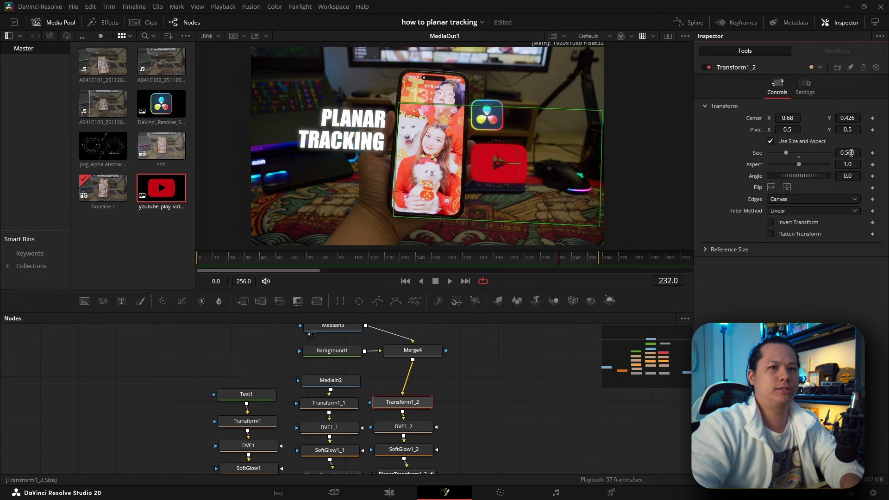
drag(851, 152, 852, 152)
- Add a fourth copy of the transform, DVE, glow and planar transform chain and merge it between Merge3 and MediaOut1
drag(464, 394, 418, 412)
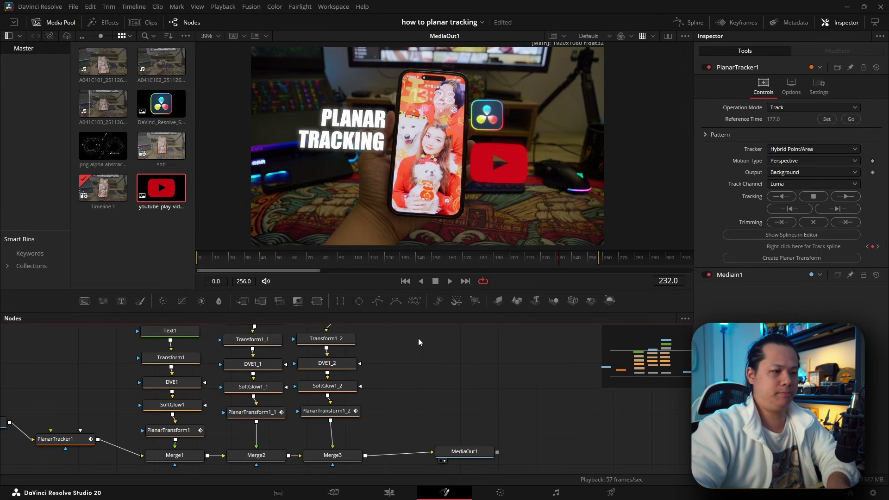
key(ctrl+v)
drag(451, 394, 443, 456)
drag(501, 450, 534, 459)
drag(488, 374, 475, 406)
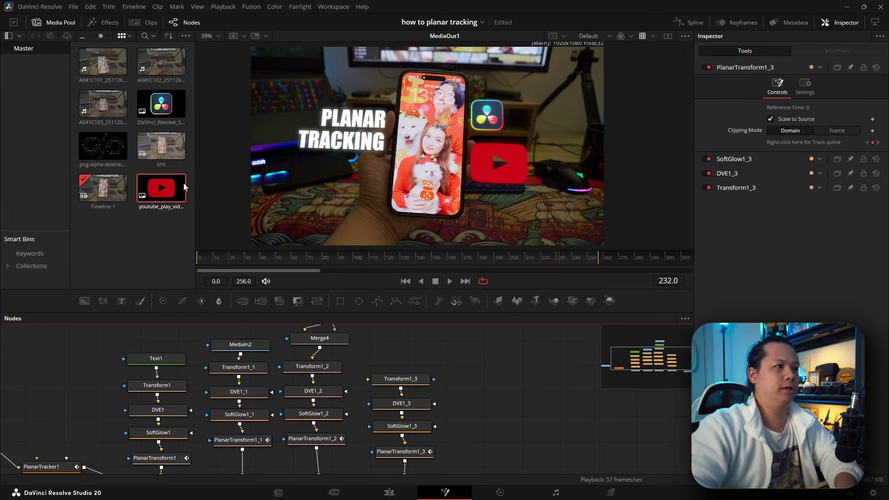
- Feed the png-alpha-abstract image into Transform1_3, reset its center to X 0.5, Y 0.5 and set its size to 0.554
drag(95, 149, 443, 346)
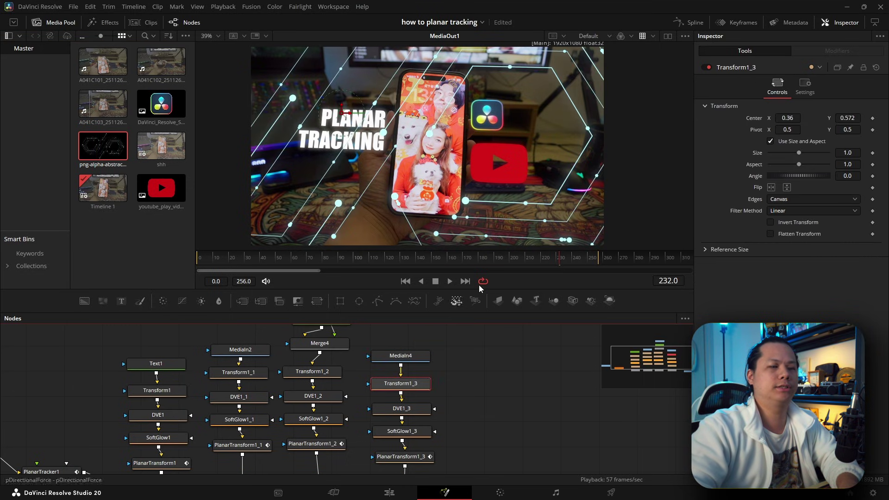
double_click(757, 118)
drag(849, 158, 767, 215)
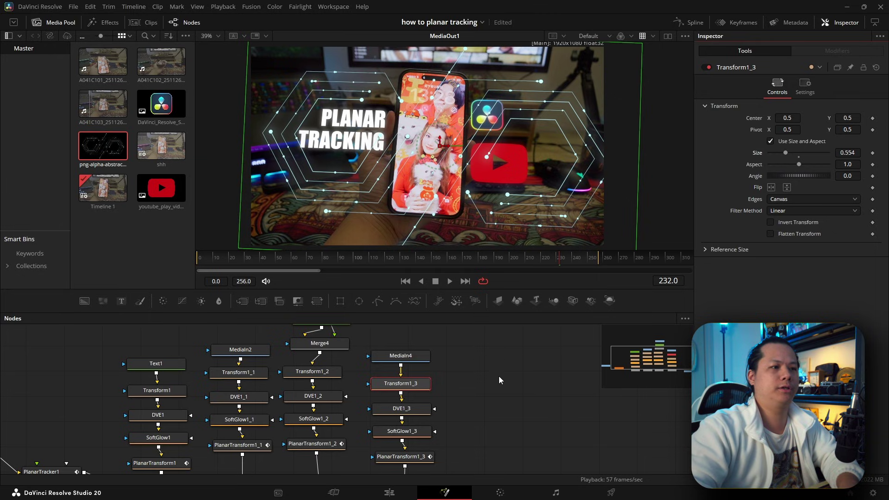
- Move the abstract graphic's whole branch with Merge5 between PlanarTracker1 and Merge1 so it sits behind the other elements
drag(493, 423, 520, 406)
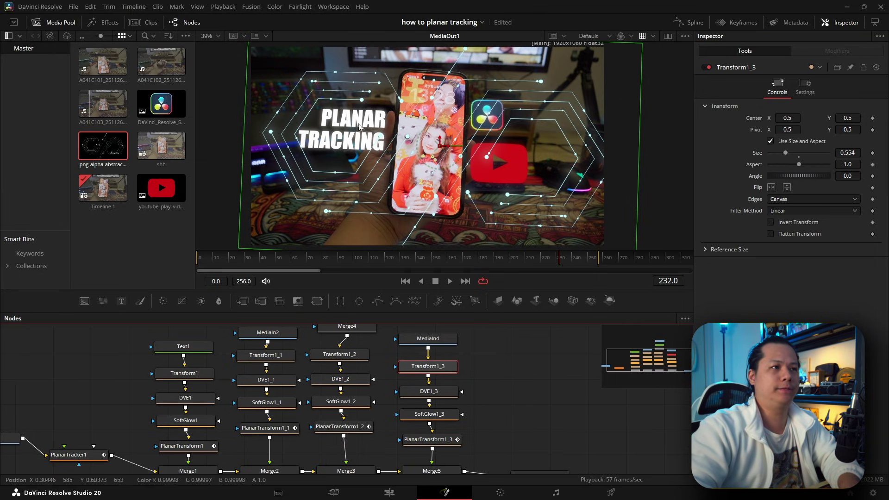
drag(484, 395, 481, 382)
scroll(508, 375, down, 3)
drag(443, 331, 459, 446)
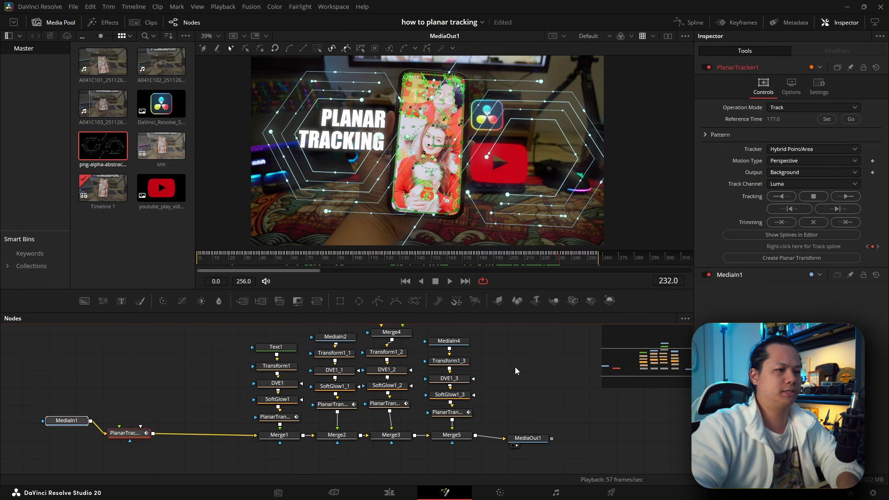
drag(475, 334, 441, 448)
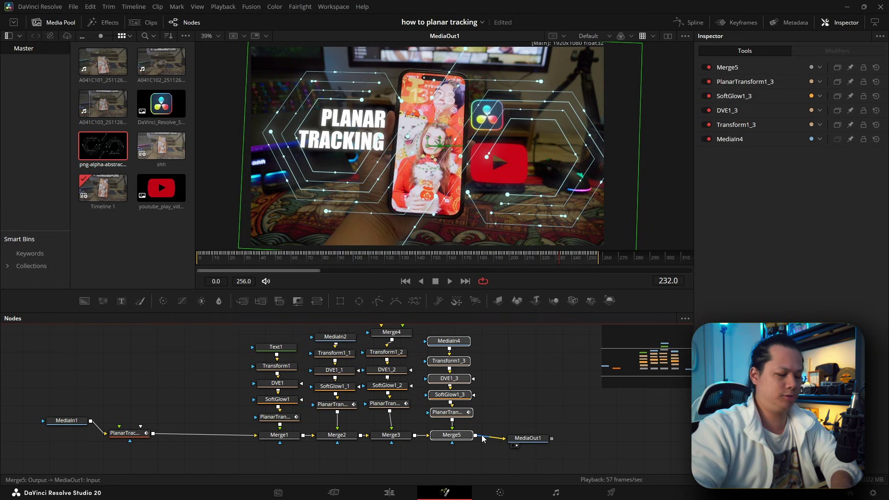
drag(483, 334, 209, 432)
click(209, 433)
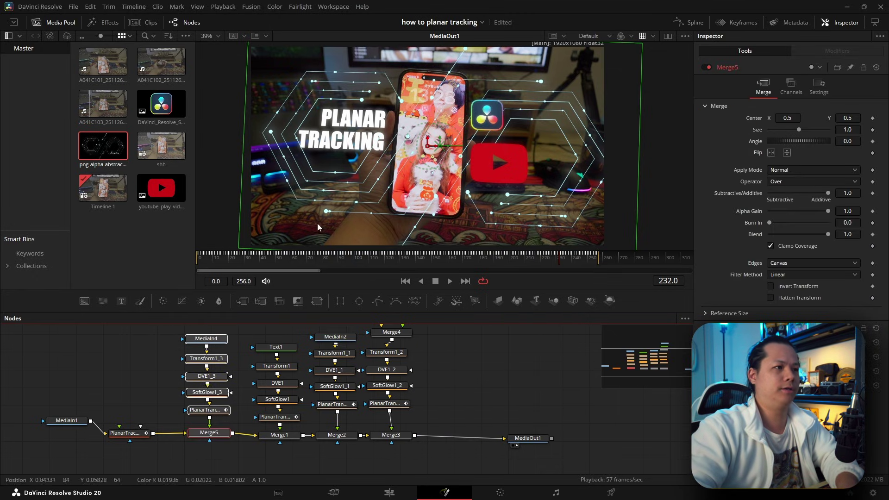
- Play back the composition from near the start to check that all attached graphics follow the phone
click(213, 265)
key(space)
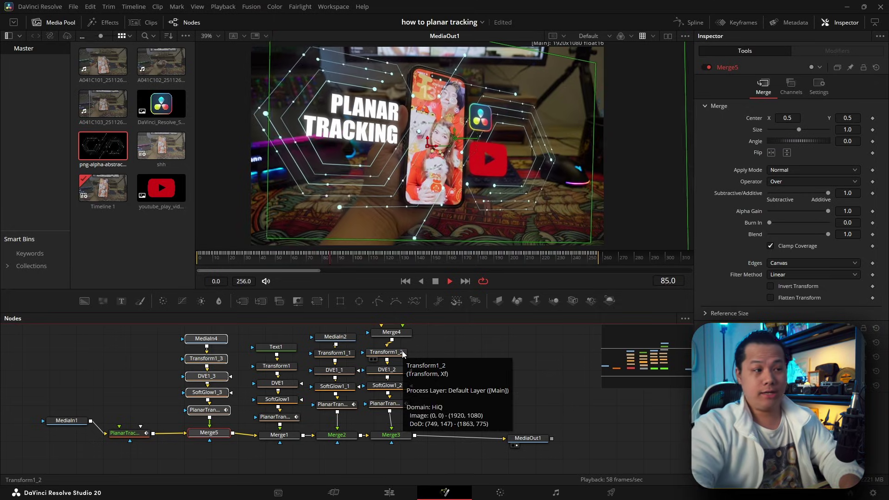
key(space)
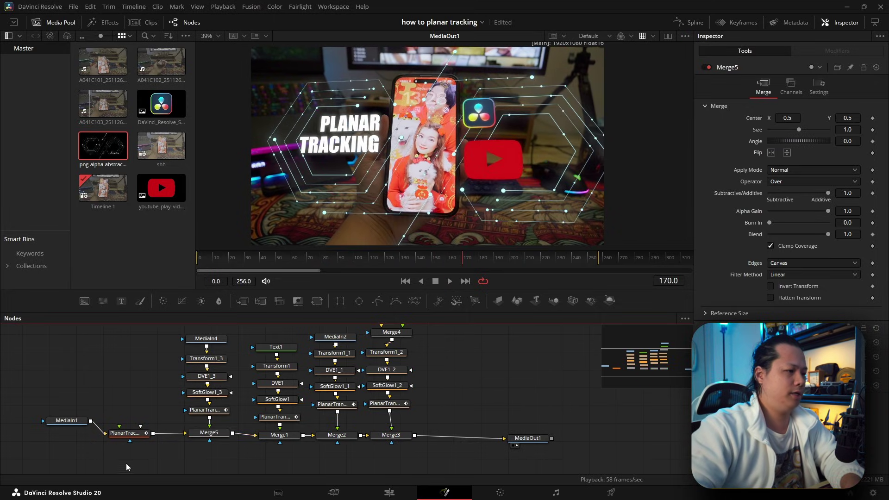
- Replace Merge5 with a MultiMerge node after PlanarTracker1
drag(126, 463, 144, 456)
drag(91, 415, 88, 415)
drag(141, 426, 136, 418)
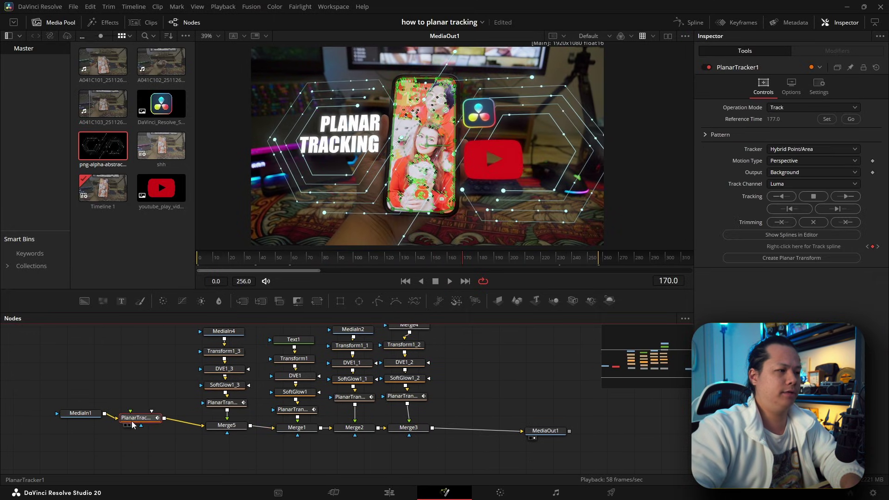
click(229, 425)
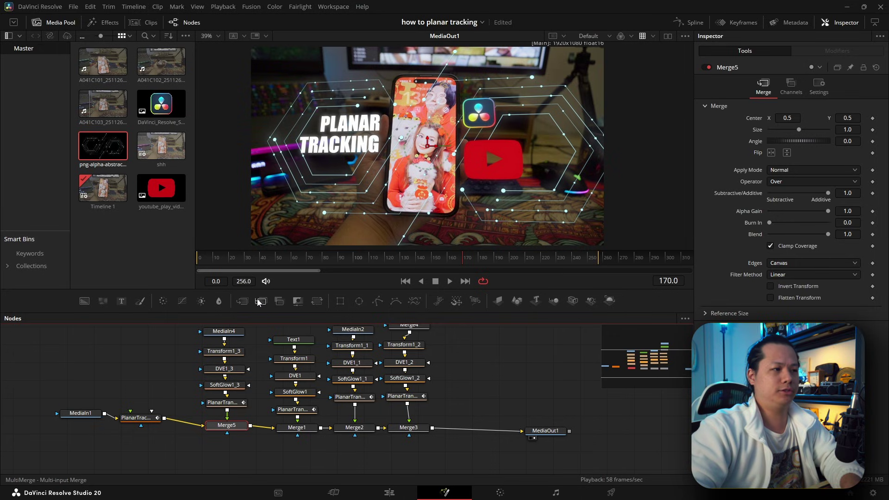
drag(271, 325, 229, 427)
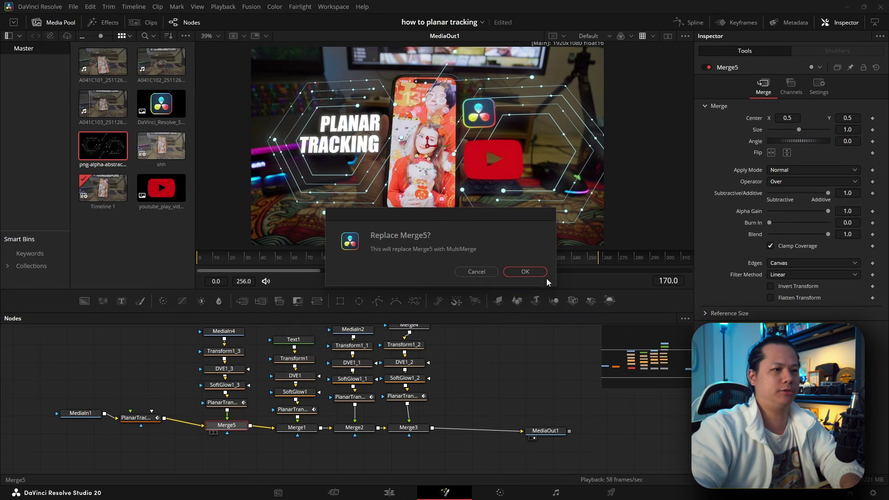
click(525, 272)
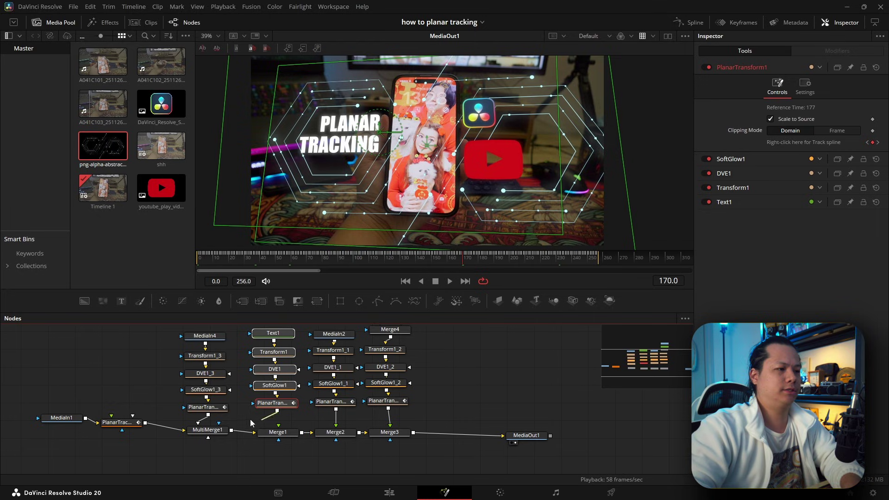
- Connect the planar transform outputs of the text and both icon branches to MultiMerge1, and delete Merge1, Merge2 and Merge3
drag(249, 424, 214, 428)
drag(273, 453, 393, 434)
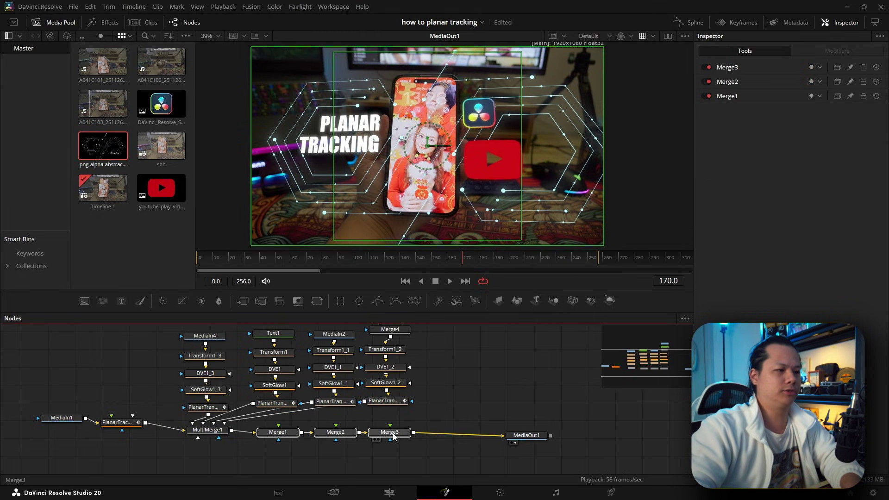
key(Delete)
- Rearrange the four element branches so they sit side by side above MultiMerge1
drag(223, 351, 210, 440)
drag(211, 439, 174, 408)
drag(267, 349, 233, 399)
drag(306, 357, 362, 439)
drag(344, 433, 291, 401)
scroll(458, 416, down, 1)
scroll(457, 415, up, 1)
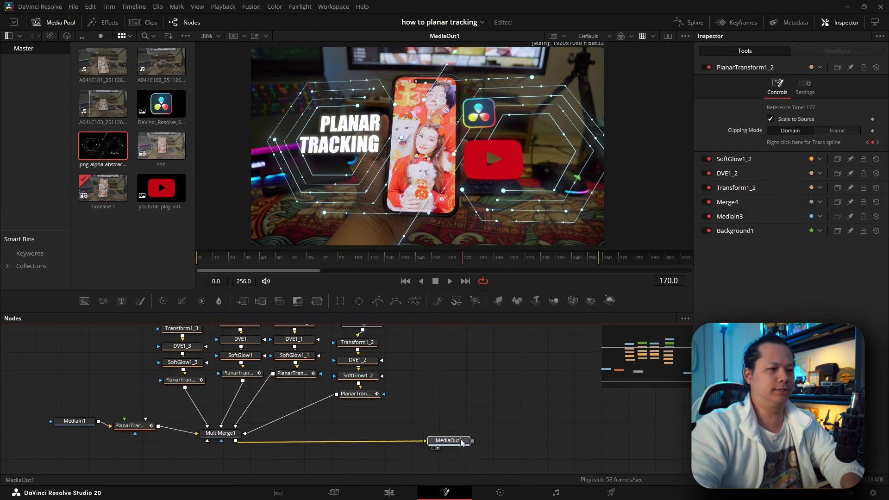
- Move MediaOut1 closer to MultiMerge1 and align Background1 and MediaIn3 neatly above Merge4
drag(447, 440, 463, 436)
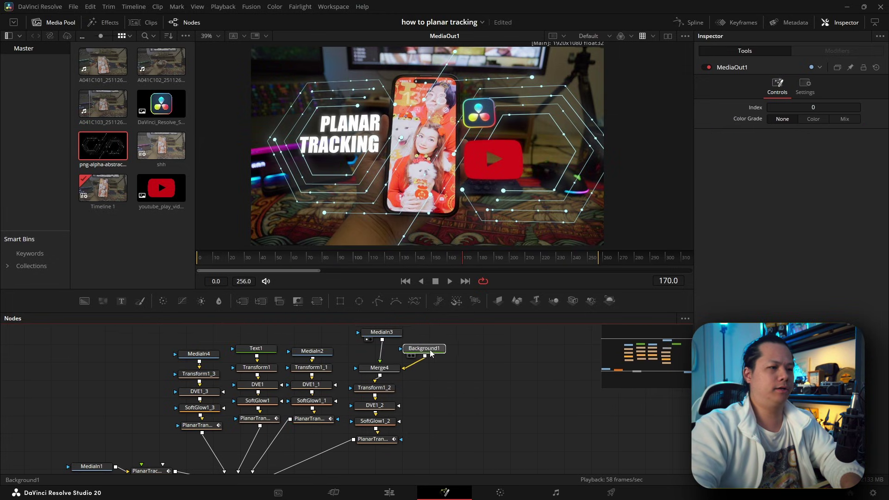
click(431, 354)
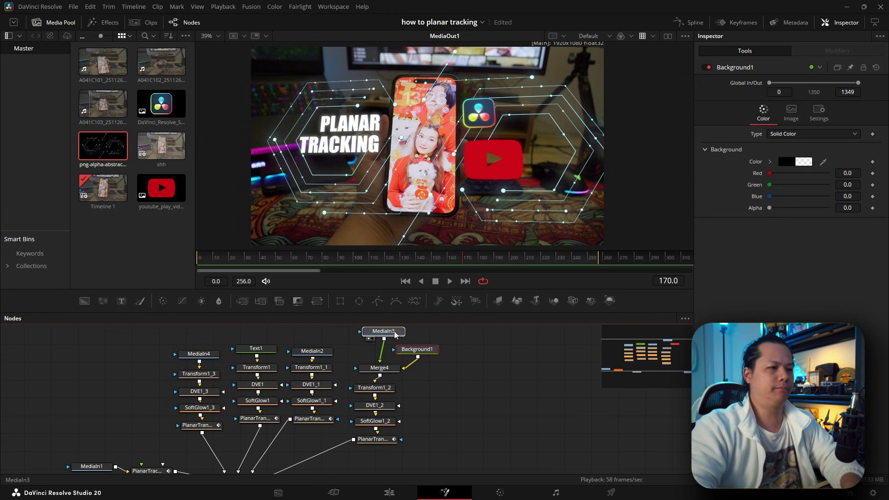
click(381, 332)
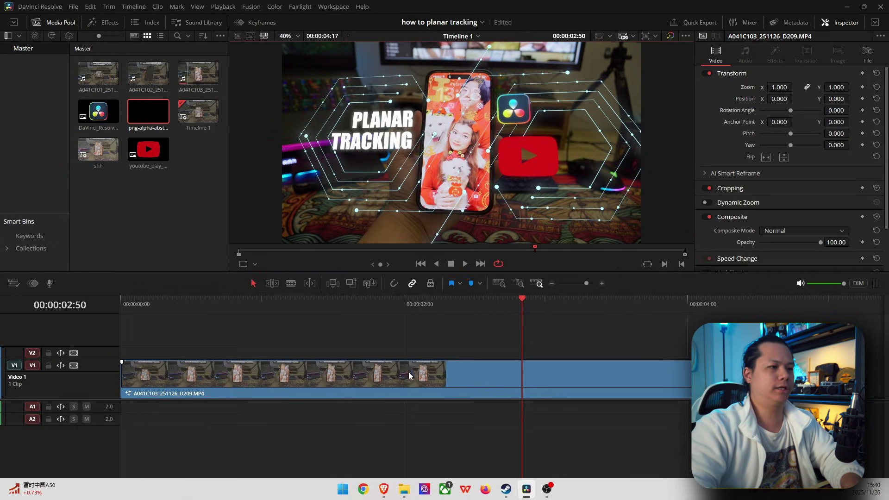
- Play back the composited clip on the Edit page timeline from about 1.5 seconds
click(337, 302)
key(space)
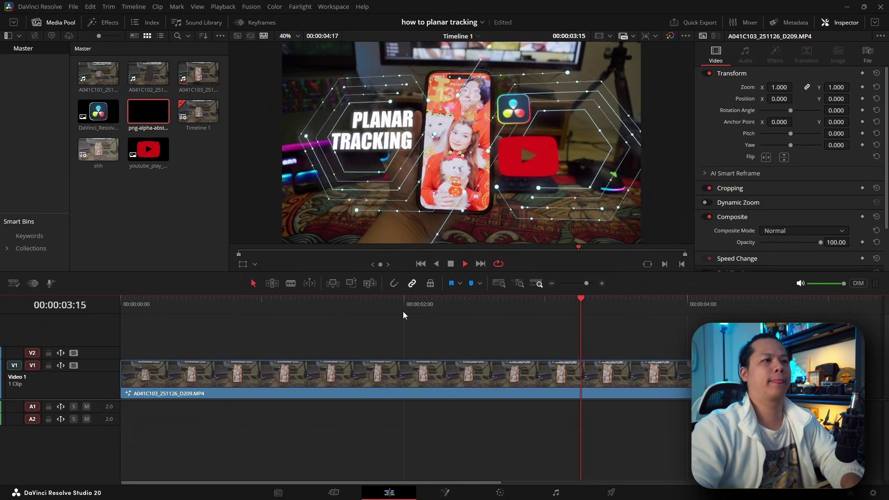